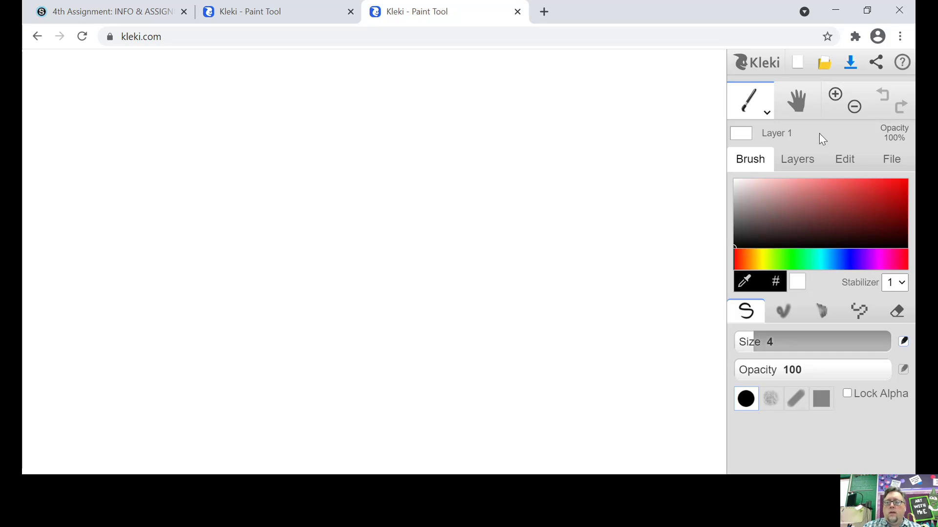
Fill the whole blank canvas with pale turquoise as the sky colour.
{"action": "left_click", "coordinate": [765, 112]}
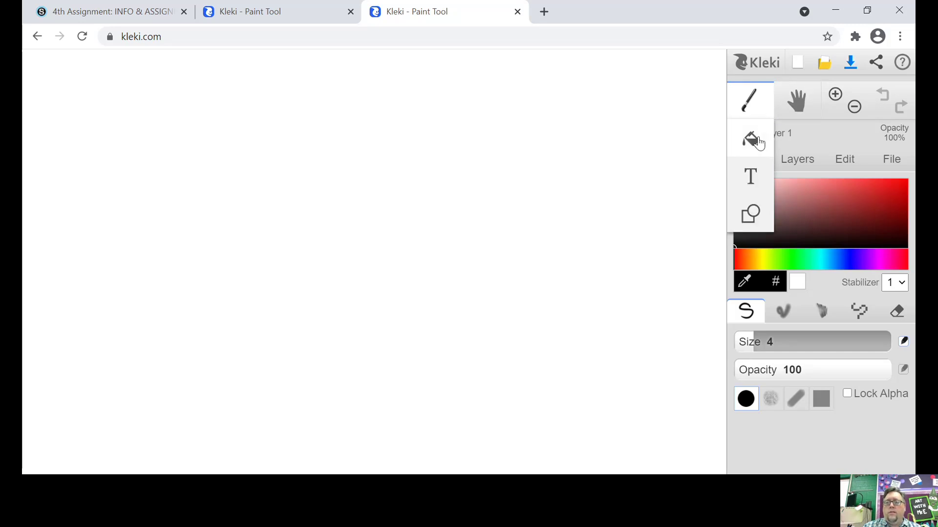
{"action": "left_click", "coordinate": [758, 141]}
{"action": "left_click", "coordinate": [813, 257]}
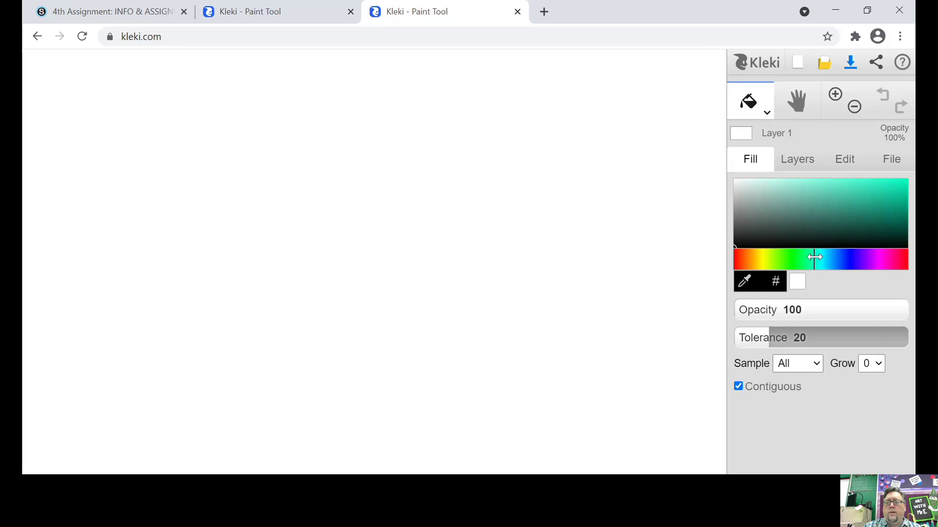
{"action": "left_click", "coordinate": [788, 184]}
{"action": "left_click", "coordinate": [670, 168]}
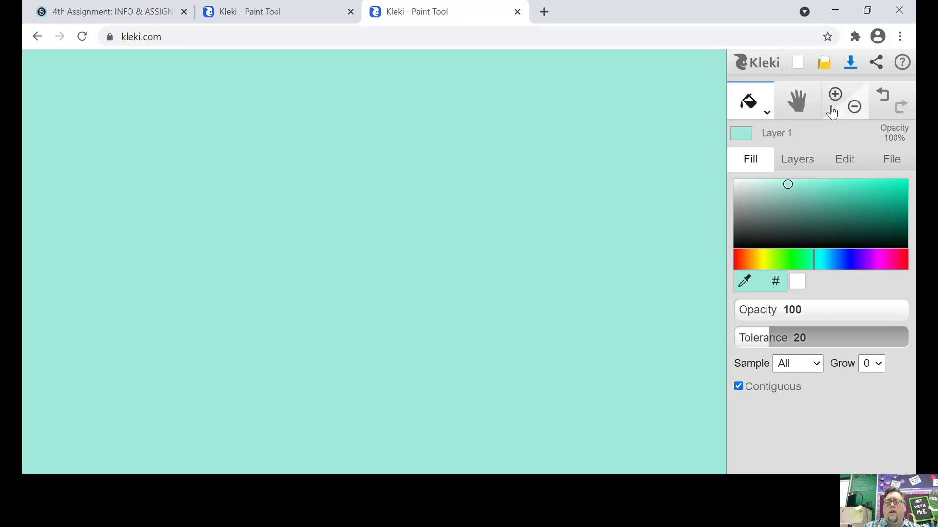
Draw a near-black horizontal line with line width 4 across the full canvas at mid-height as the horizon.
{"action": "left_click", "coordinate": [770, 111]}
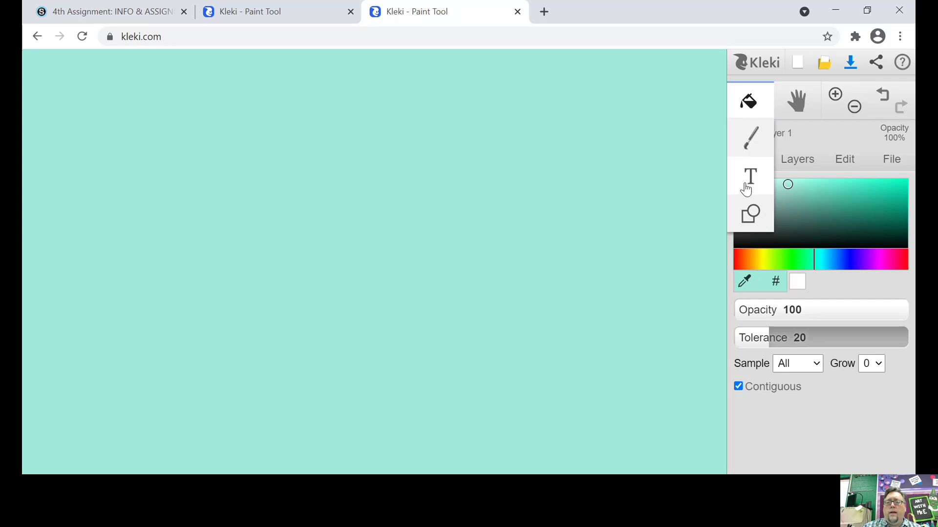
{"action": "left_click", "coordinate": [750, 214]}
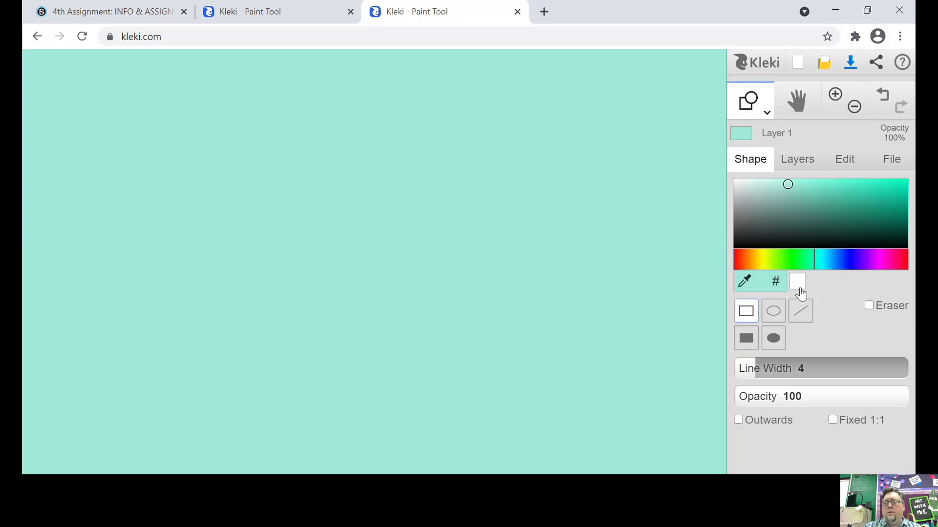
{"action": "left_click", "coordinate": [805, 320]}
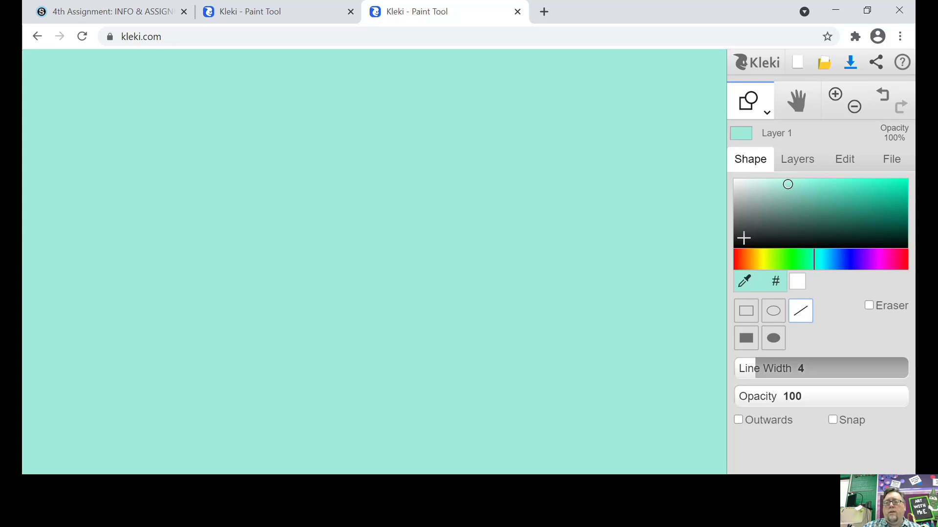
{"action": "left_click", "coordinate": [743, 238]}
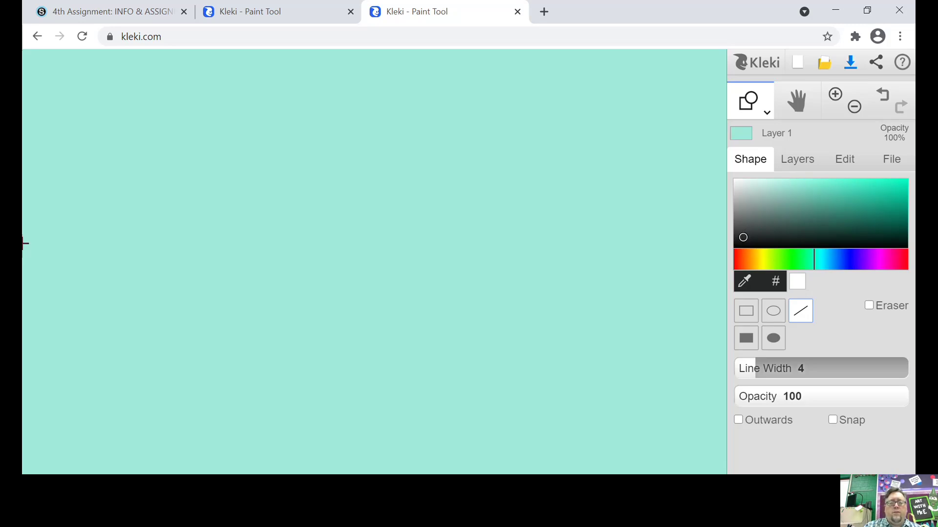
{"action": "left_click_drag", "start_coordinate": [24, 240], "coordinate": [732, 240]}
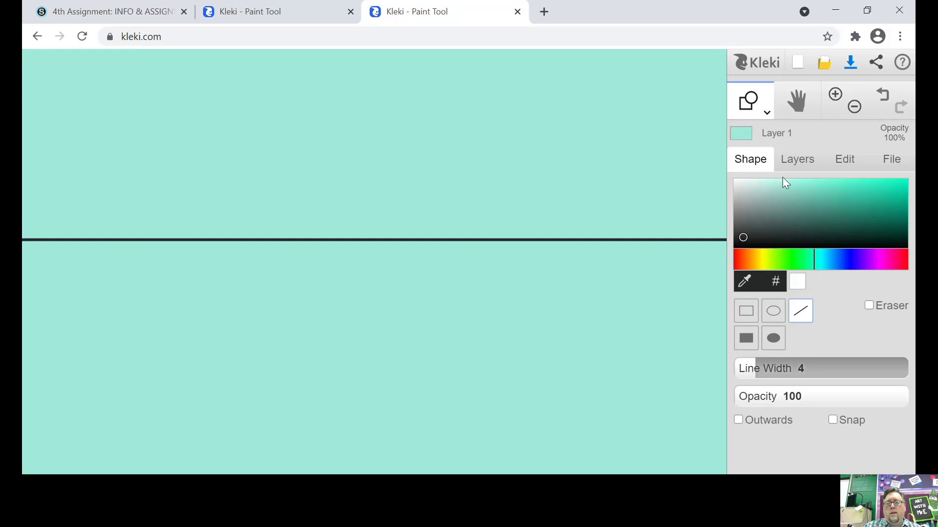
Paint a yellow vanishing-point dot on the horizon line near its middle with a size 12 brush.
{"action": "left_click", "coordinate": [763, 255]}
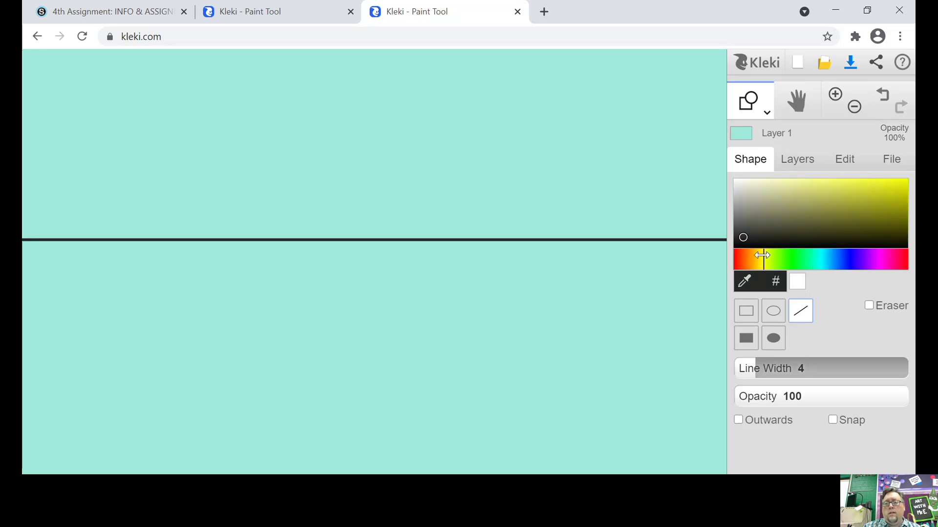
{"action": "left_click", "coordinate": [861, 184]}
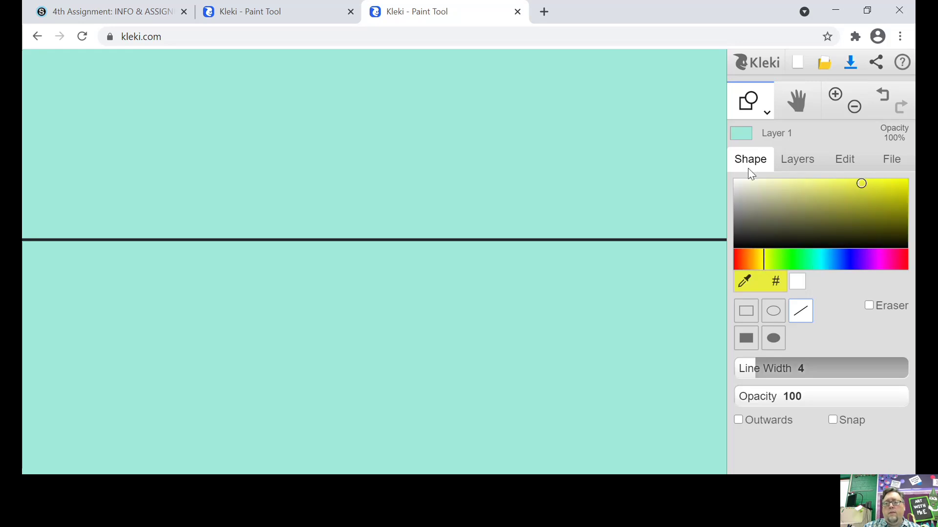
{"action": "mouse_move", "coordinate": [754, 104]}
{"action": "left_click", "coordinate": [750, 141]}
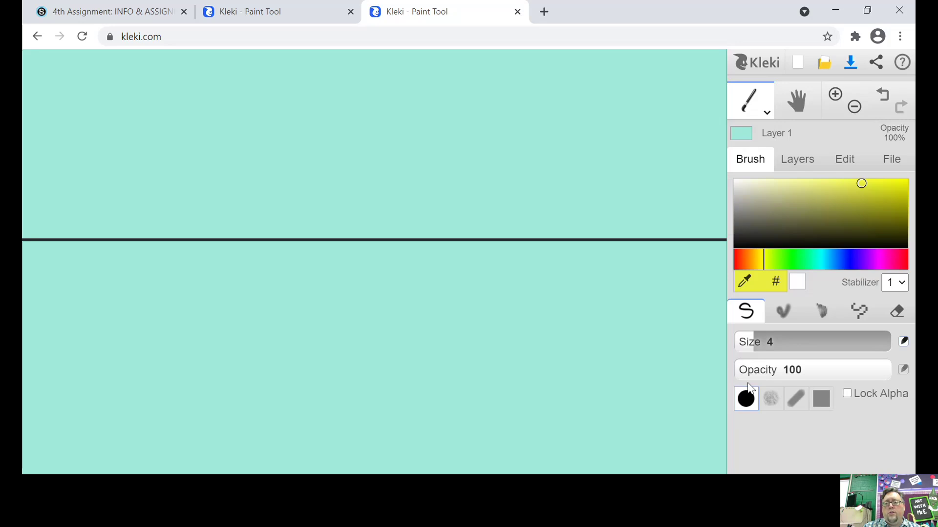
{"action": "left_click_drag", "start_coordinate": [755, 341], "coordinate": [770, 343]}
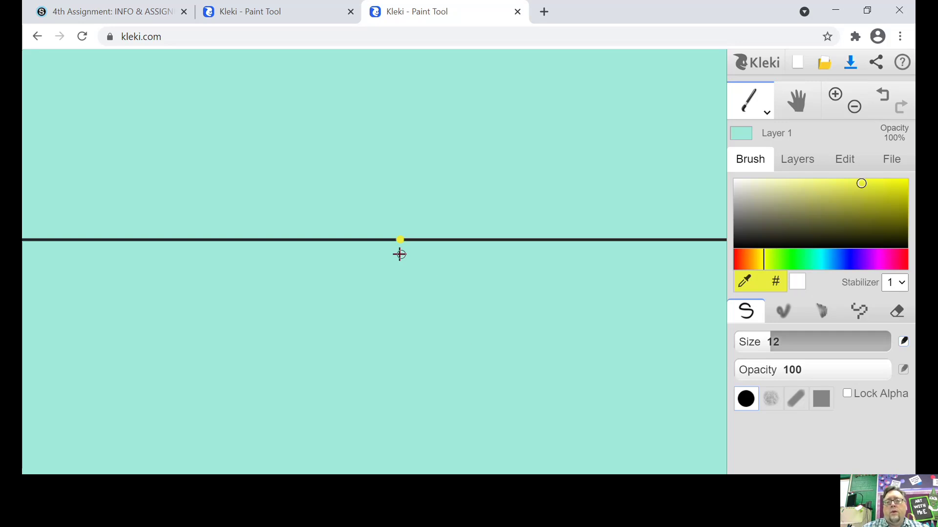
Fill the area below the horizon line with dark green.
{"action": "left_click", "coordinate": [794, 259]}
{"action": "left_click", "coordinate": [864, 213]}
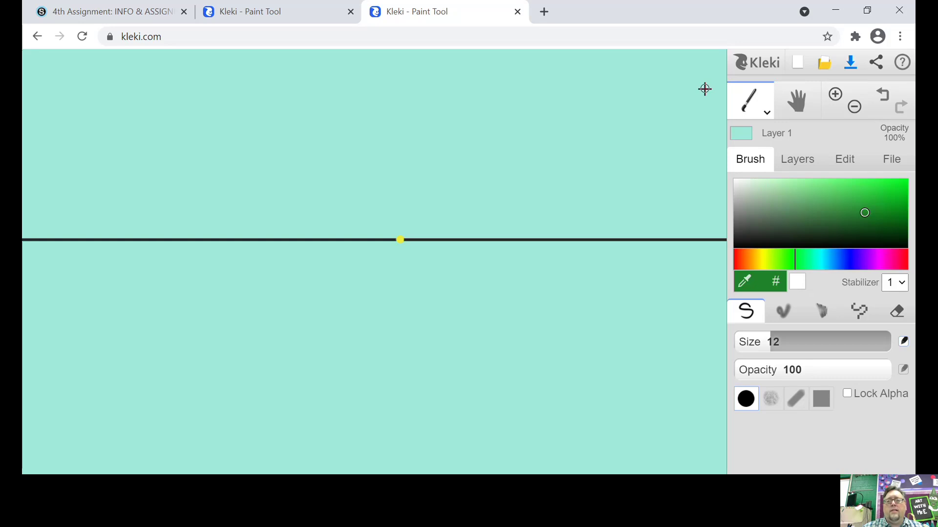
{"action": "left_click", "coordinate": [771, 106]}
{"action": "left_click", "coordinate": [747, 136]}
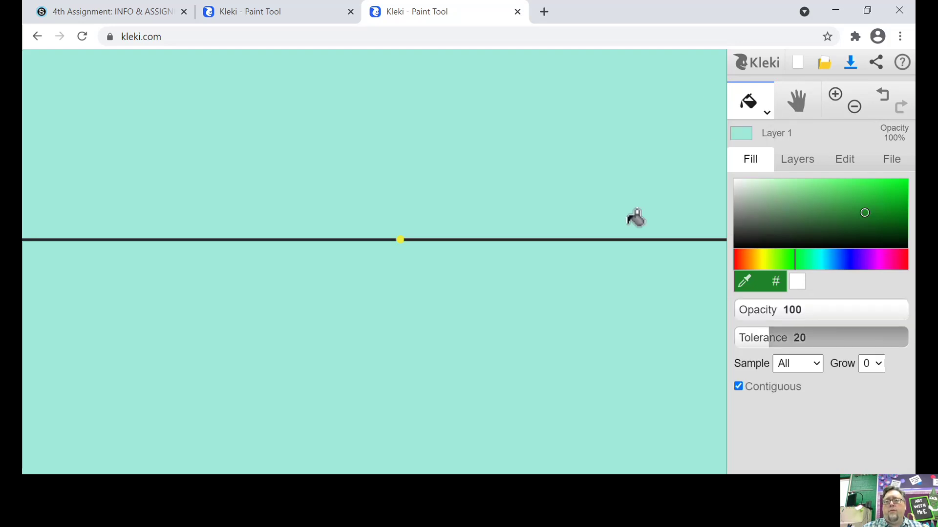
{"action": "left_click", "coordinate": [612, 285]}
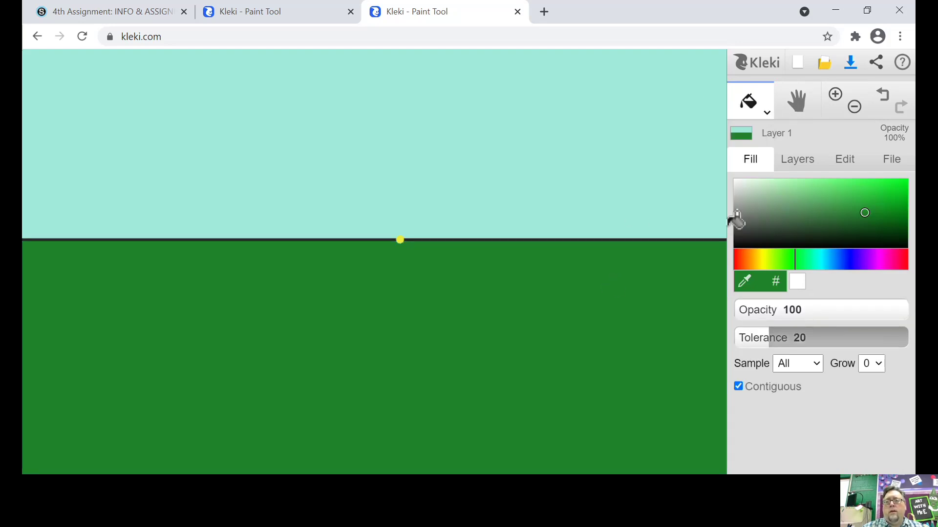
Draw two medium gray lines diverging from the yellow dot to the canvas's bottom edge as the road's sides.
{"action": "left_click", "coordinate": [752, 108]}
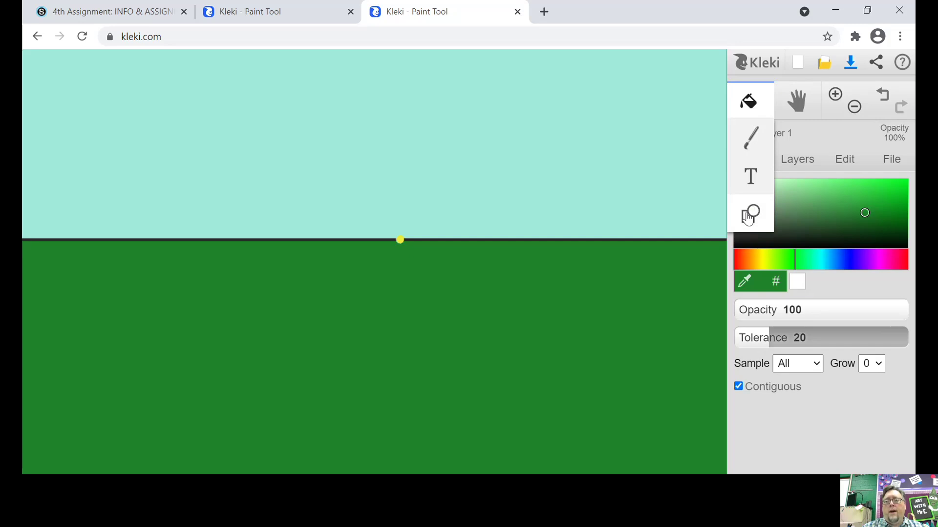
{"action": "left_click", "coordinate": [750, 214]}
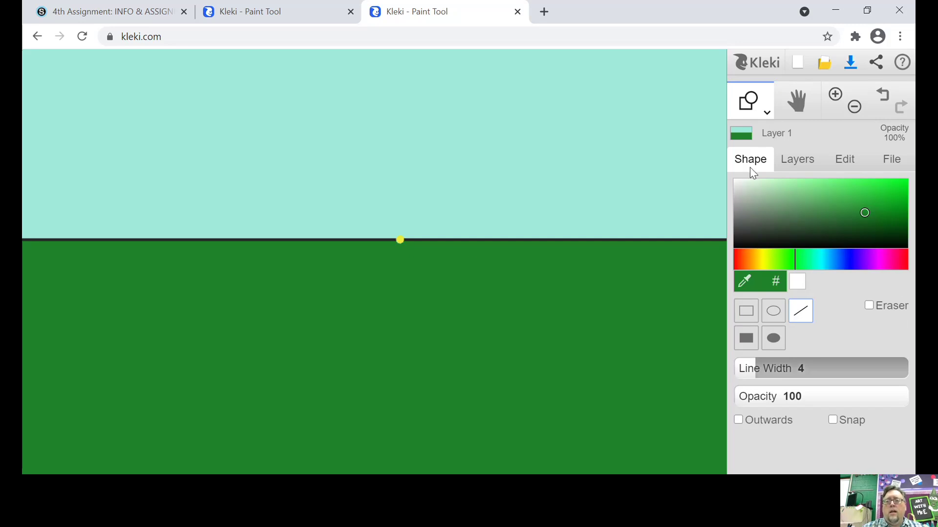
{"action": "left_click", "coordinate": [740, 206]}
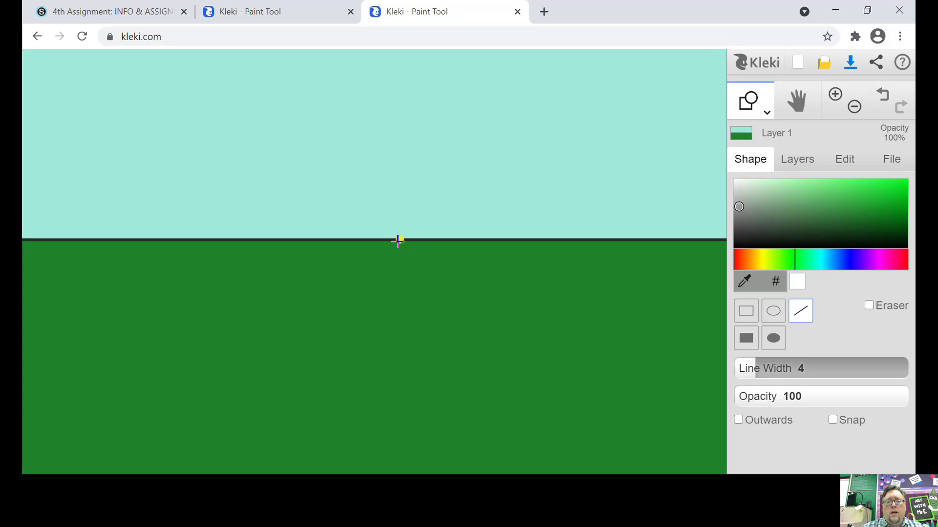
{"action": "left_click_drag", "start_coordinate": [399, 239], "coordinate": [481, 475]}
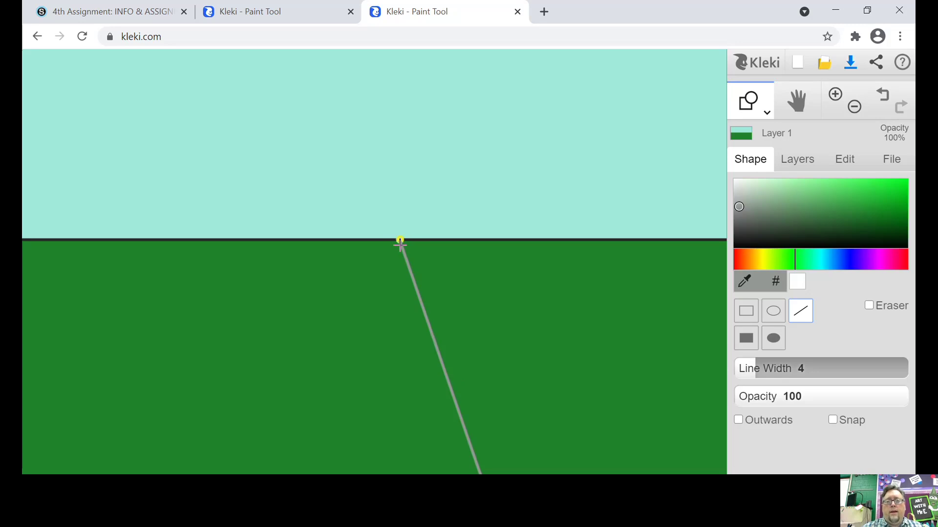
{"action": "left_click_drag", "start_coordinate": [400, 241], "coordinate": [340, 474]}
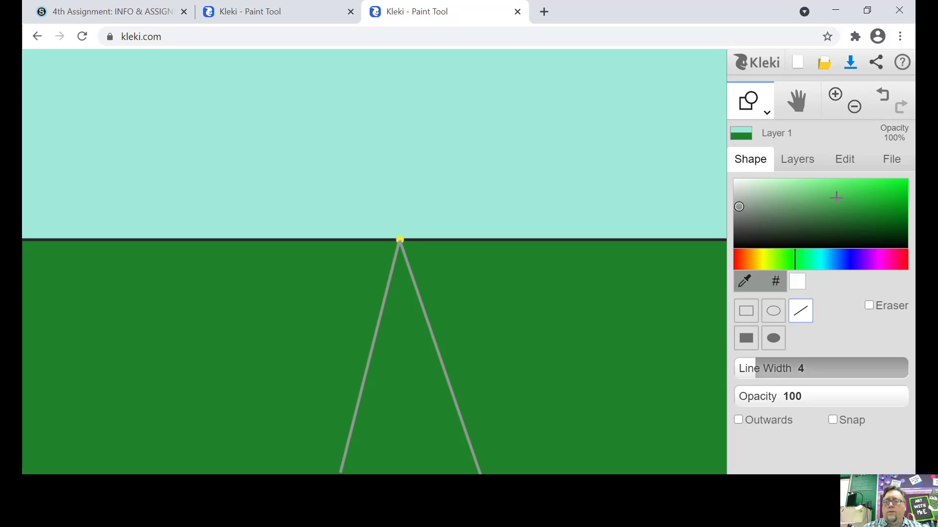
Try to fill the area between the two road lines with dark gray, and undo the fill.
{"action": "left_click", "coordinate": [739, 230]}
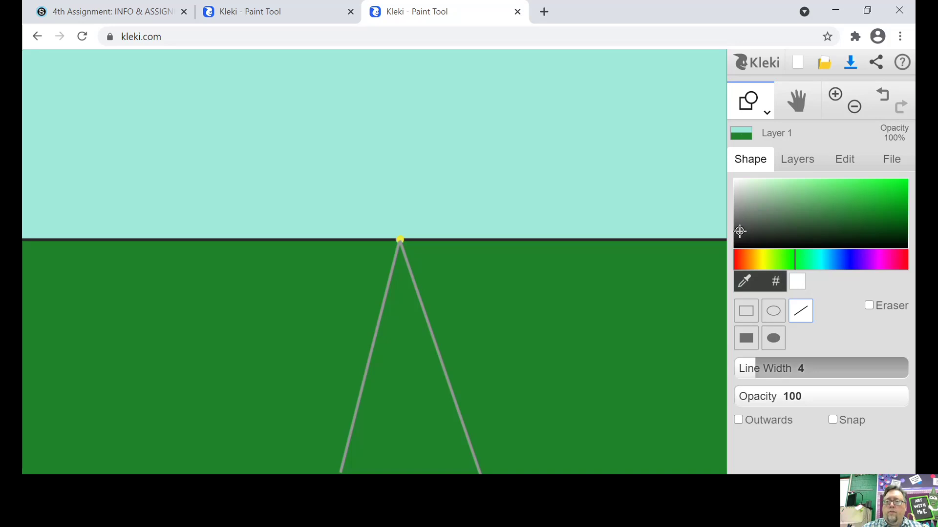
{"action": "left_click", "coordinate": [766, 113]}
{"action": "left_click", "coordinate": [750, 174]}
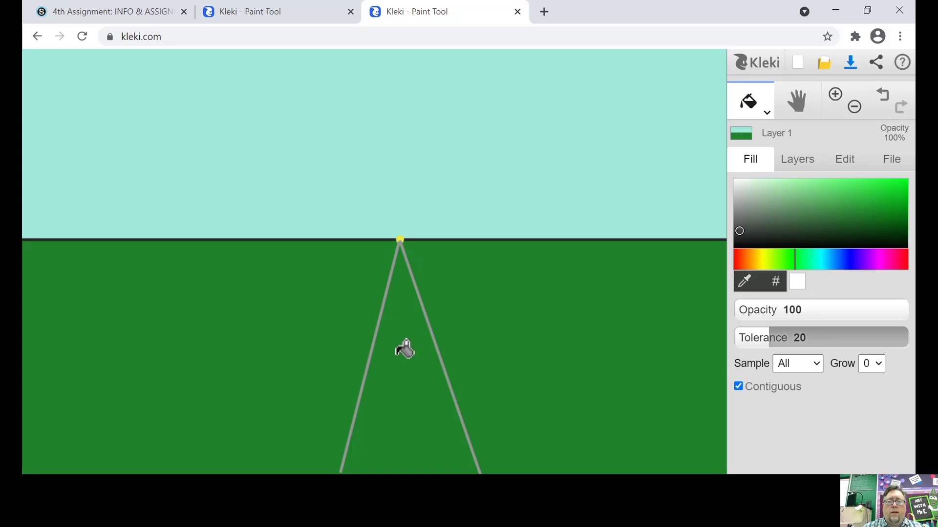
{"action": "left_click", "coordinate": [386, 362]}
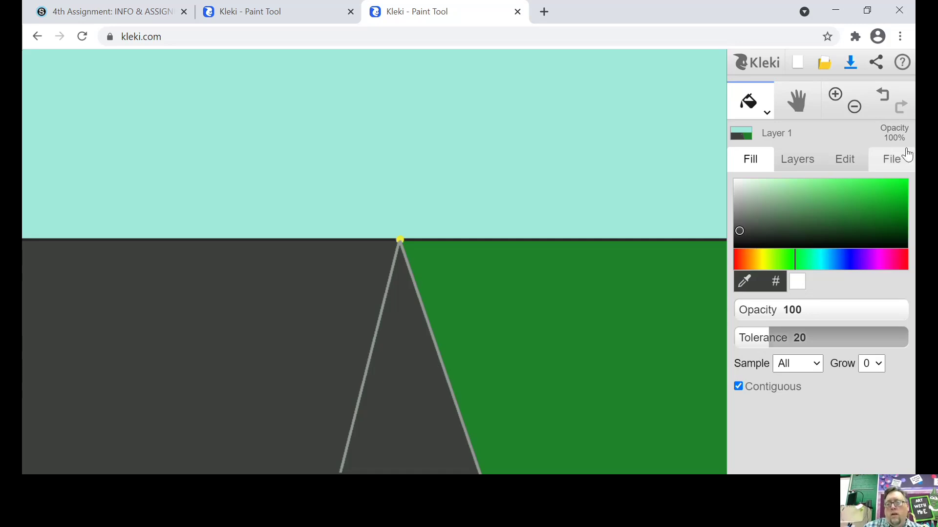
{"action": "left_click", "coordinate": [883, 96]}
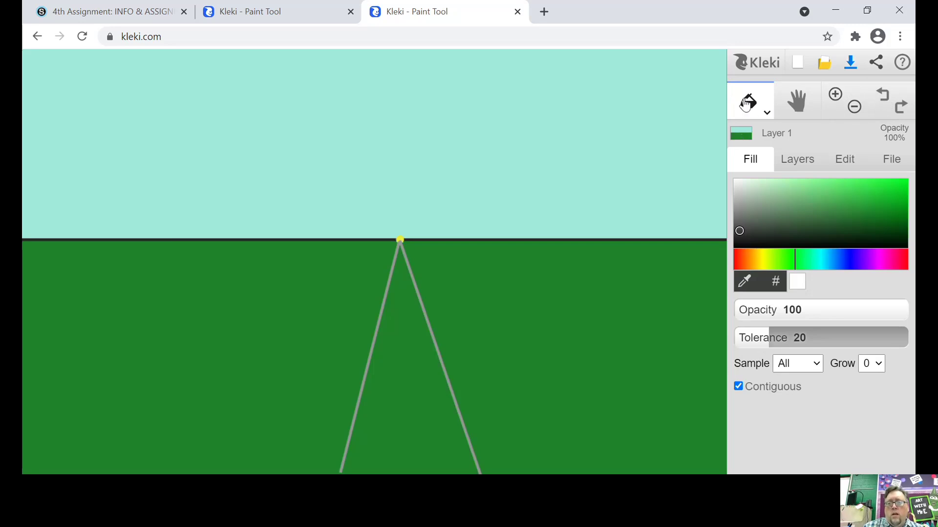
Redraw the road's left edge as a dark gray line from the dot to the canvas's bottom edge, and fill the road dark gray.
{"action": "left_click", "coordinate": [766, 113]}
{"action": "left_click", "coordinate": [751, 209]}
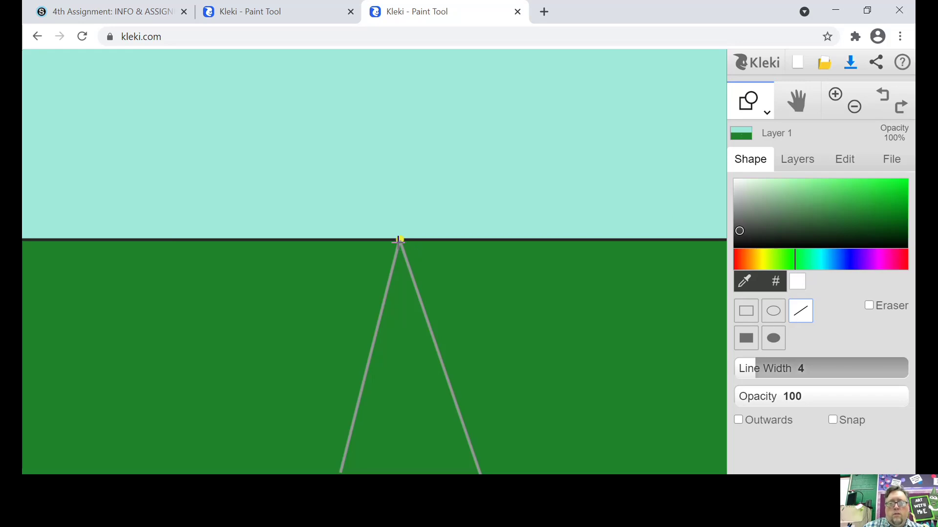
{"action": "left_click_drag", "start_coordinate": [399, 240], "coordinate": [340, 476]}
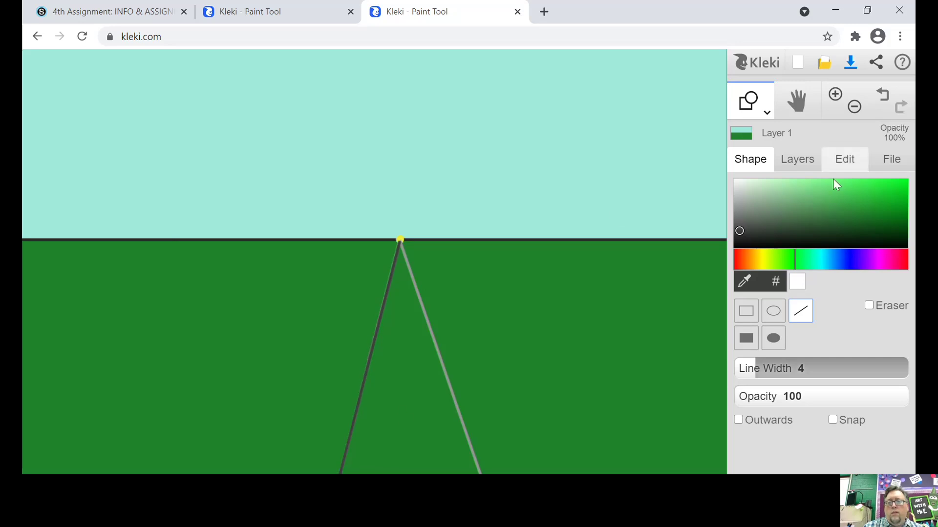
{"action": "left_click", "coordinate": [770, 102]}
{"action": "left_click", "coordinate": [749, 176]}
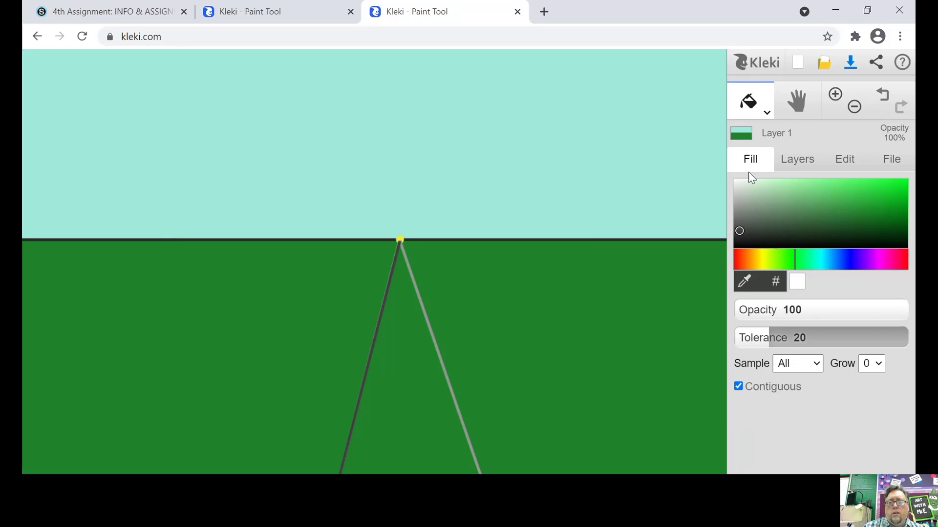
{"action": "left_click", "coordinate": [422, 371]}
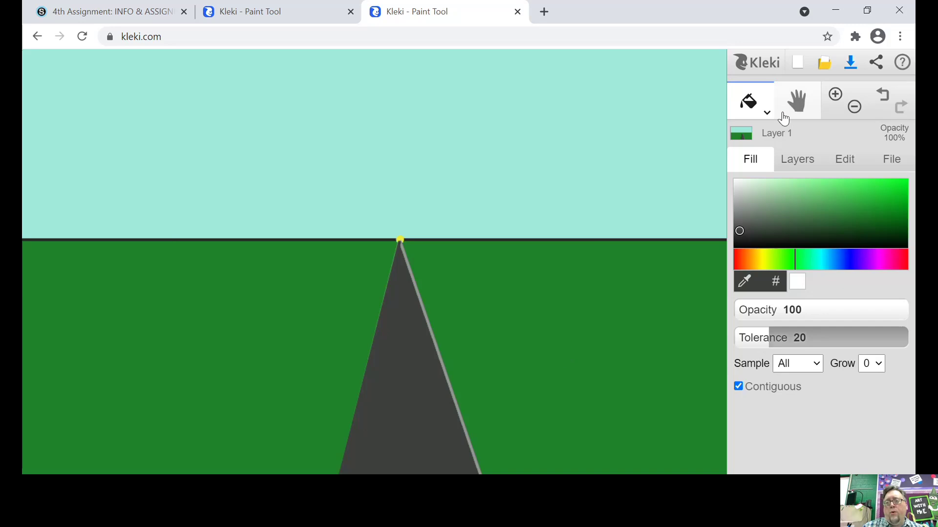
Draw two solid medium gray rectangles across the horizon as buildings, a taller one right of the road and a shorter one left of it.
{"action": "left_click", "coordinate": [765, 116]}
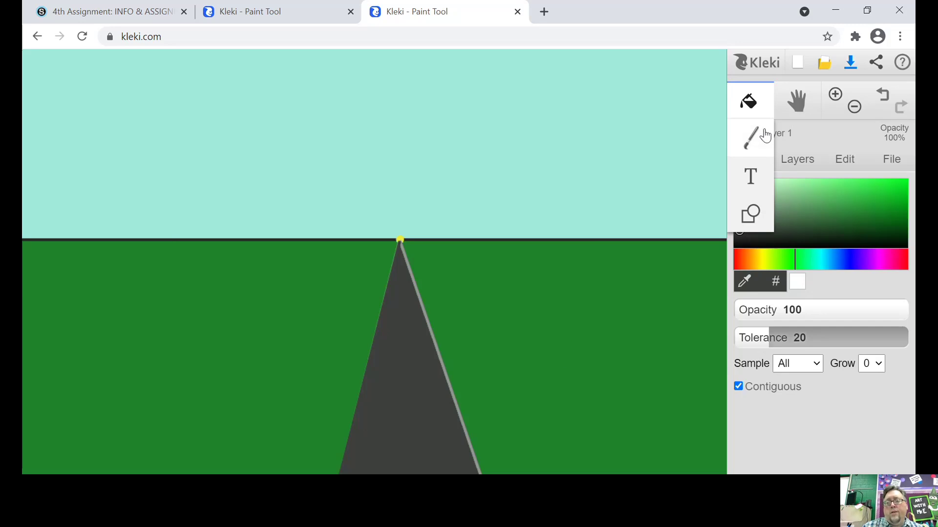
{"action": "left_click", "coordinate": [752, 215]}
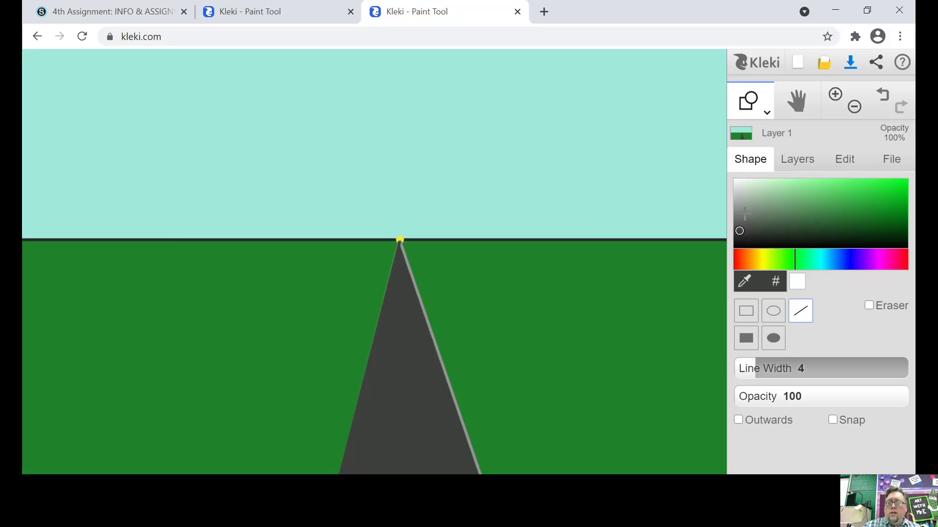
{"action": "left_click", "coordinate": [737, 207]}
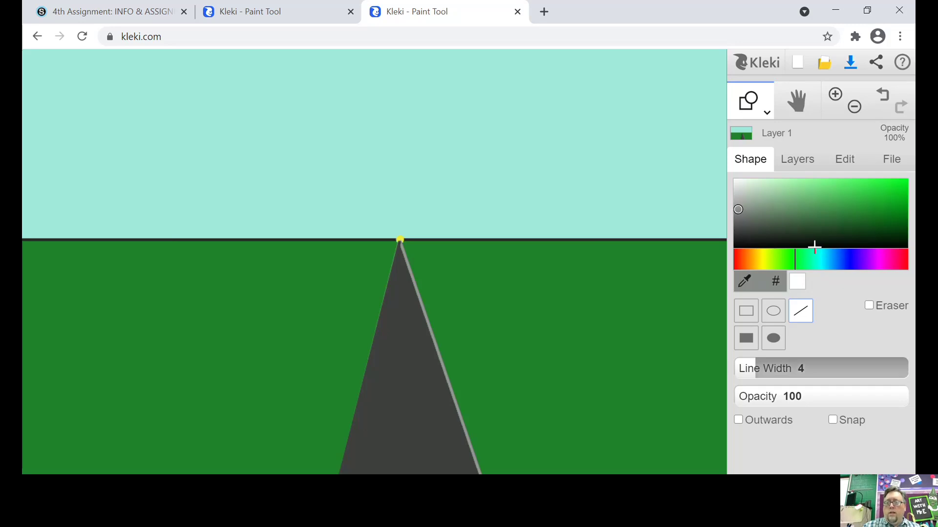
{"action": "left_click", "coordinate": [746, 345]}
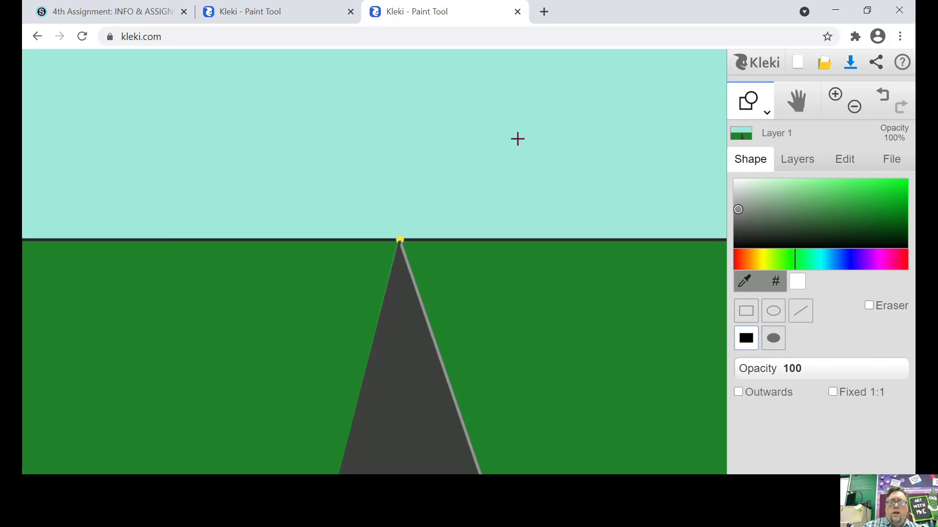
{"action": "left_click_drag", "start_coordinate": [532, 144], "coordinate": [661, 370]}
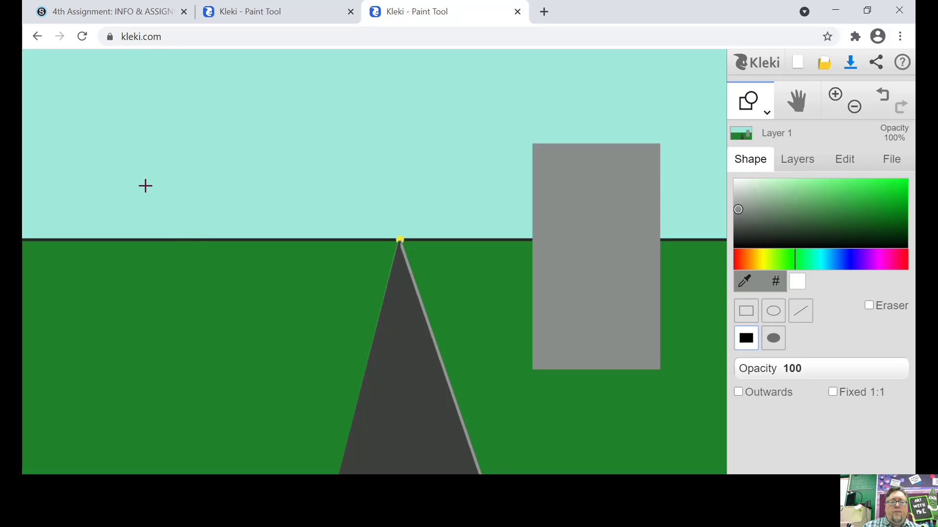
{"action": "left_click_drag", "start_coordinate": [145, 186], "coordinate": [292, 372]}
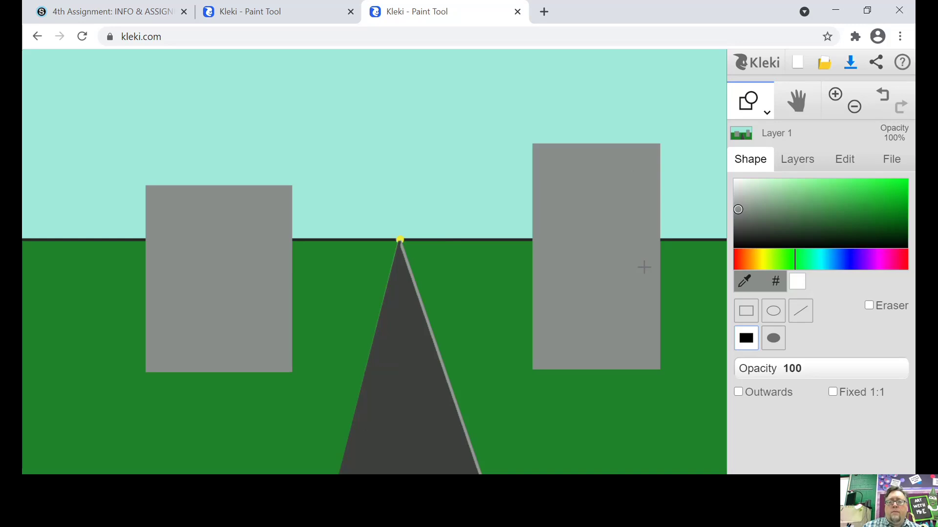
Draw gray perspective lines from the left building's two road-side corners to the vanishing point, and a vertical line between them as its back edge.
{"action": "left_click", "coordinate": [768, 115]}
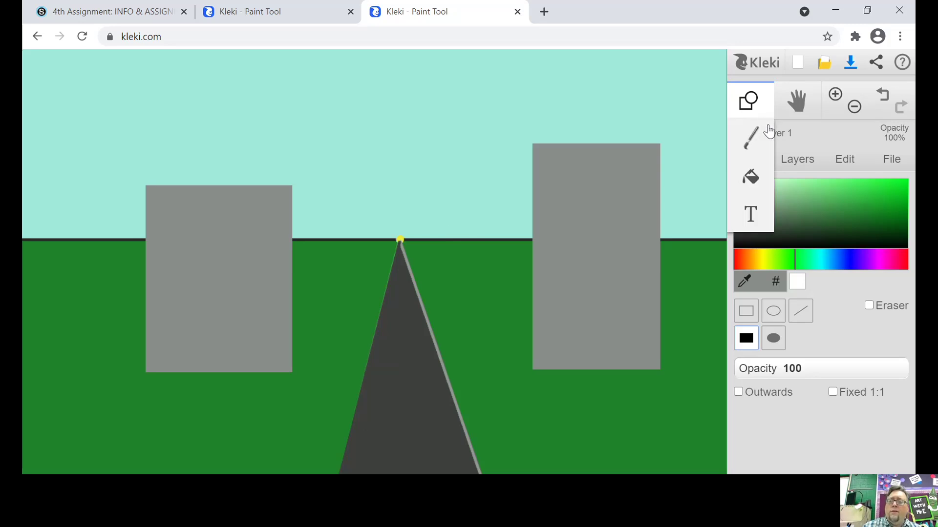
{"action": "left_click", "coordinate": [752, 100]}
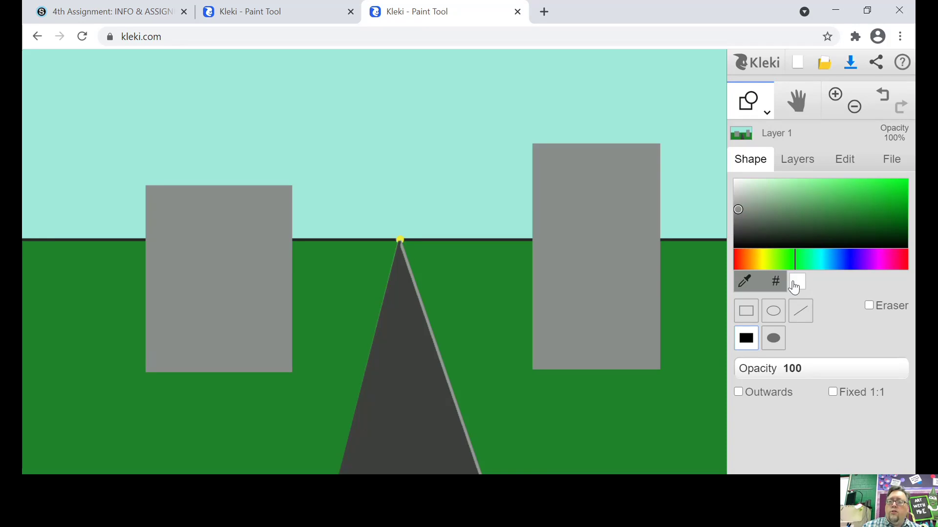
{"action": "left_click", "coordinate": [801, 315]}
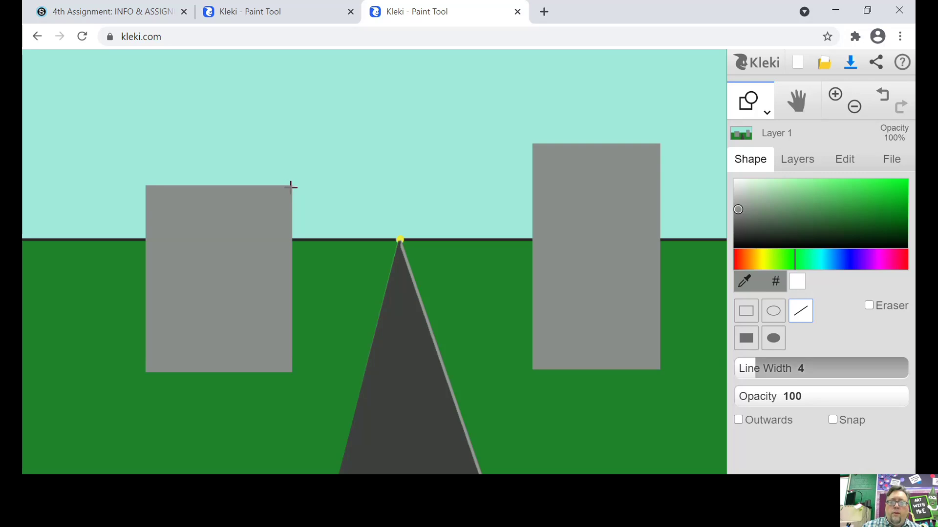
{"action": "left_click_drag", "start_coordinate": [291, 186], "coordinate": [401, 239]}
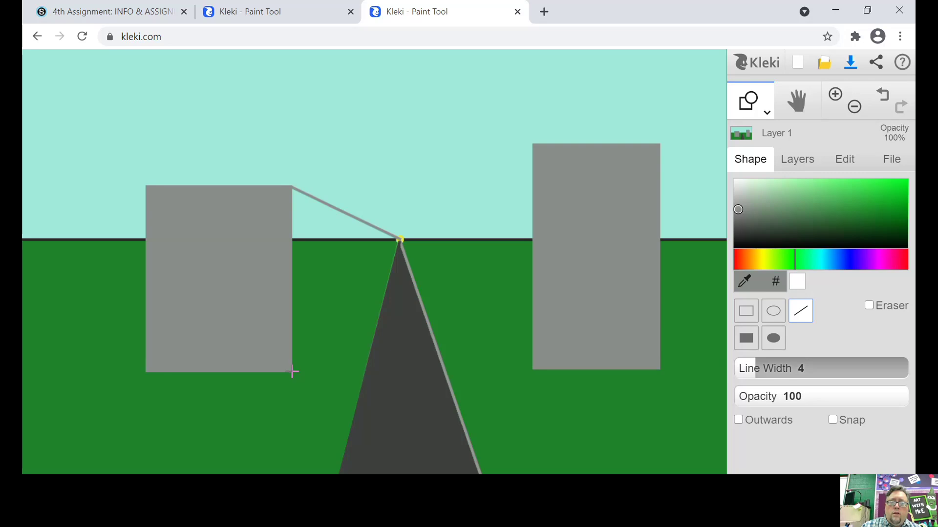
{"action": "left_click_drag", "start_coordinate": [292, 371], "coordinate": [400, 241]}
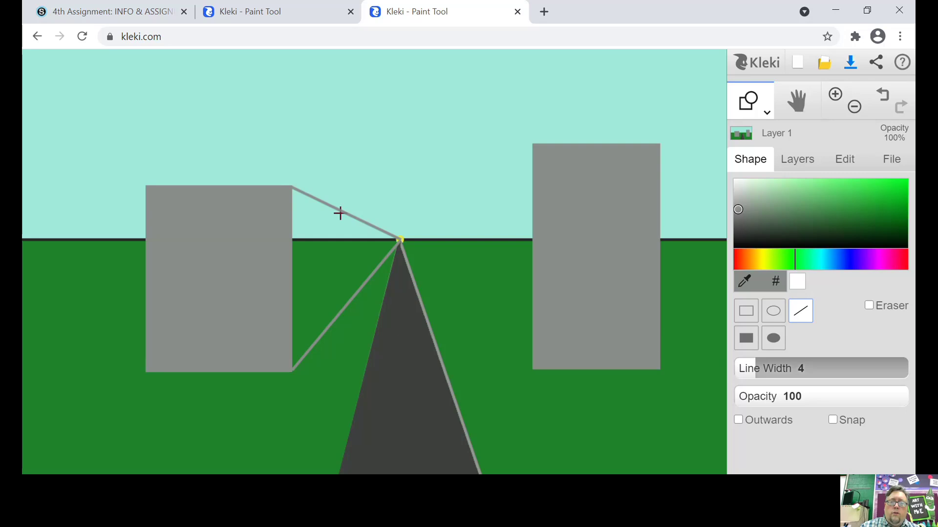
{"action": "left_click_drag", "start_coordinate": [342, 213], "coordinate": [342, 314]}
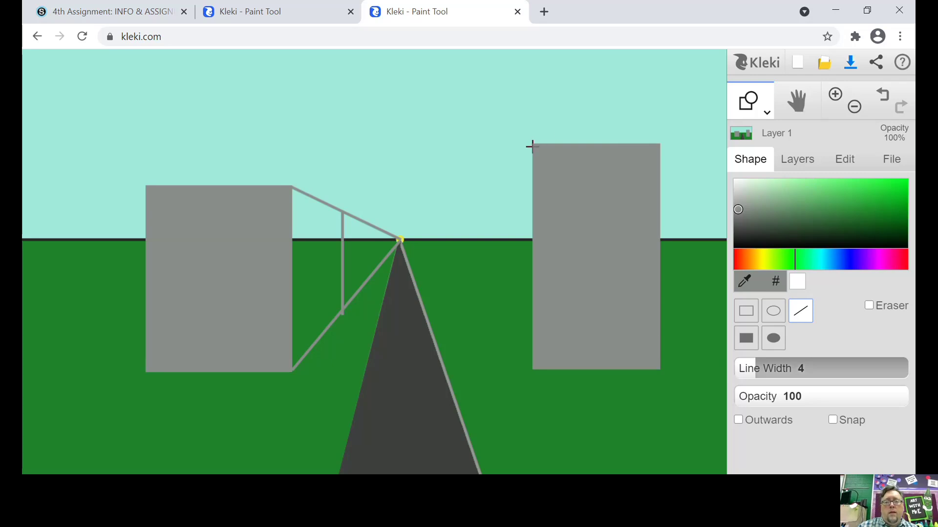
Draw gray perspective lines from the right building's two road-side corners to the vanishing point, joined by a vertical back edge.
{"action": "mouse_move", "coordinate": [533, 146]}
{"action": "left_mouse_down"}
{"action": "mouse_move", "coordinate": [469, 205]}
{"action": "mouse_move", "coordinate": [401, 240]}
{"action": "left_mouse_up"}
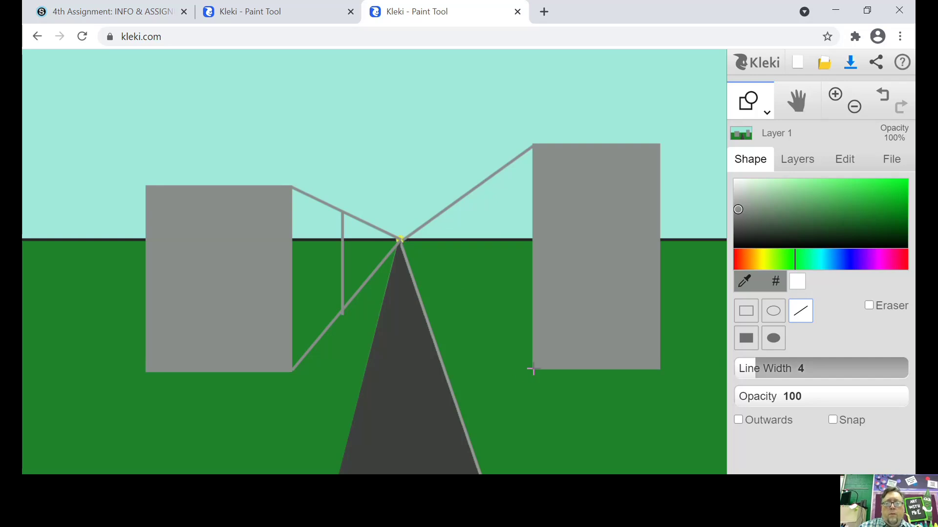
{"action": "left_click_drag", "start_coordinate": [532, 369], "coordinate": [400, 241]}
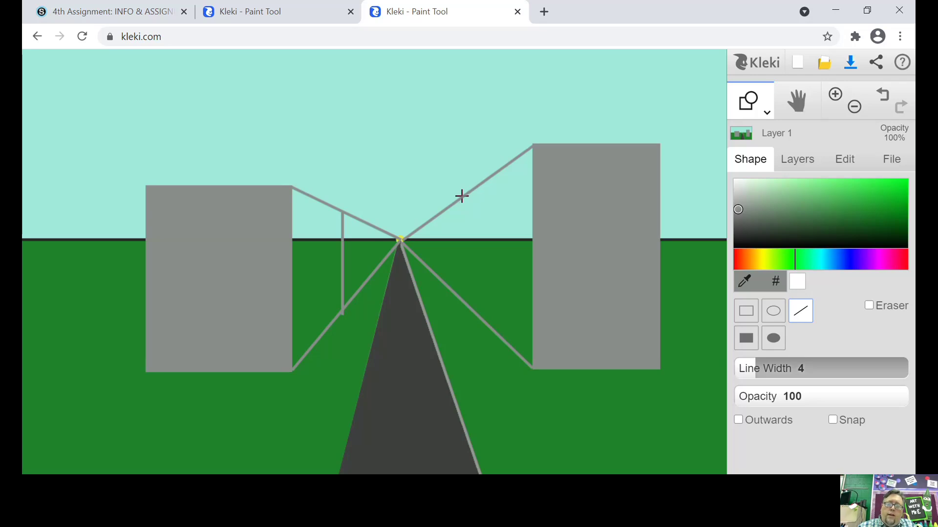
{"action": "left_click_drag", "start_coordinate": [462, 197], "coordinate": [463, 301]}
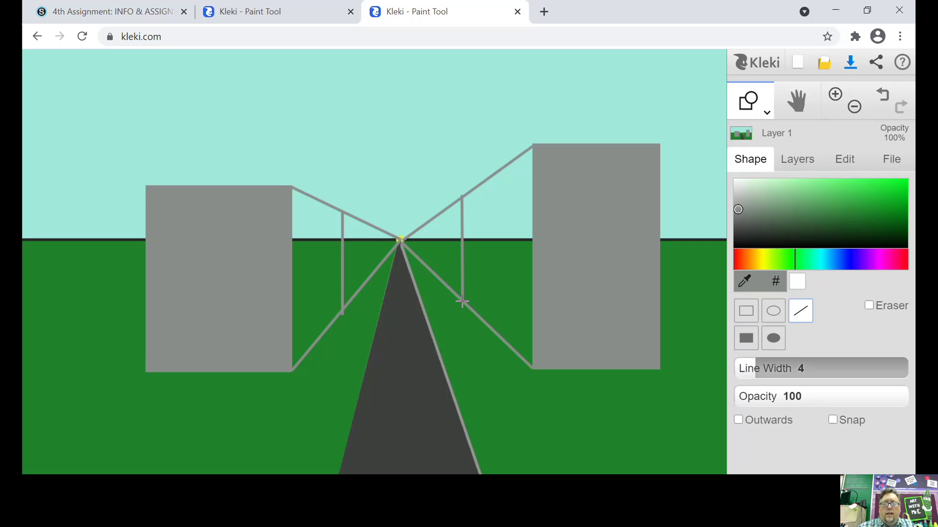
Fill the side walls of both buildings, above and below the horizon line, with a slightly darker gray.
{"action": "left_click", "coordinate": [741, 219]}
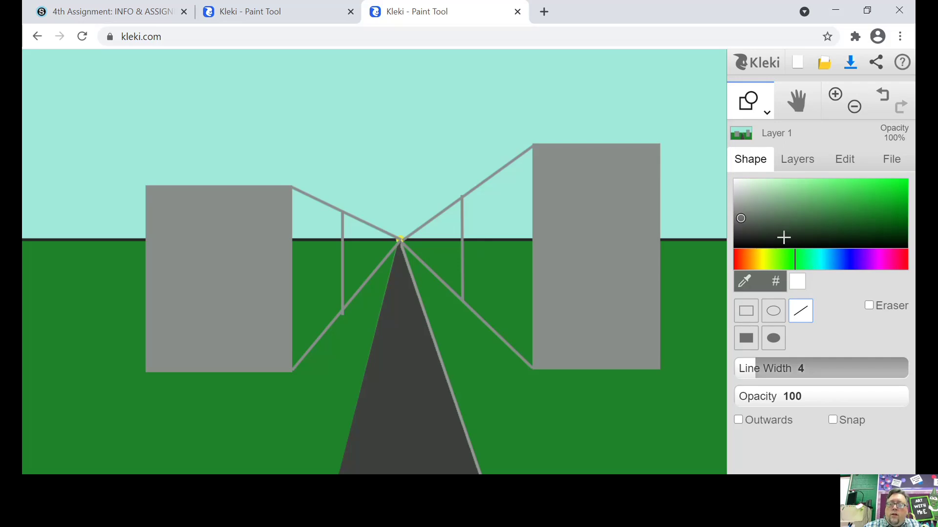
{"action": "left_click", "coordinate": [741, 223]}
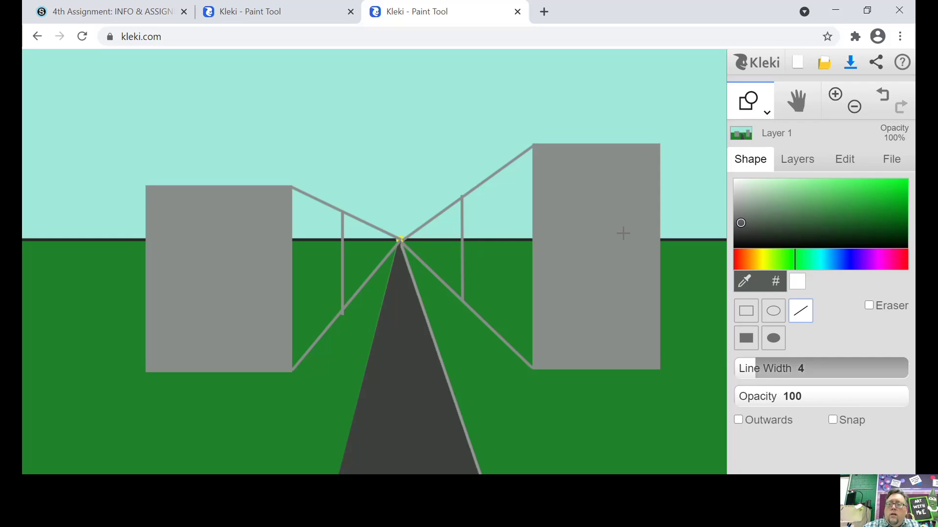
{"action": "left_click", "coordinate": [736, 214]}
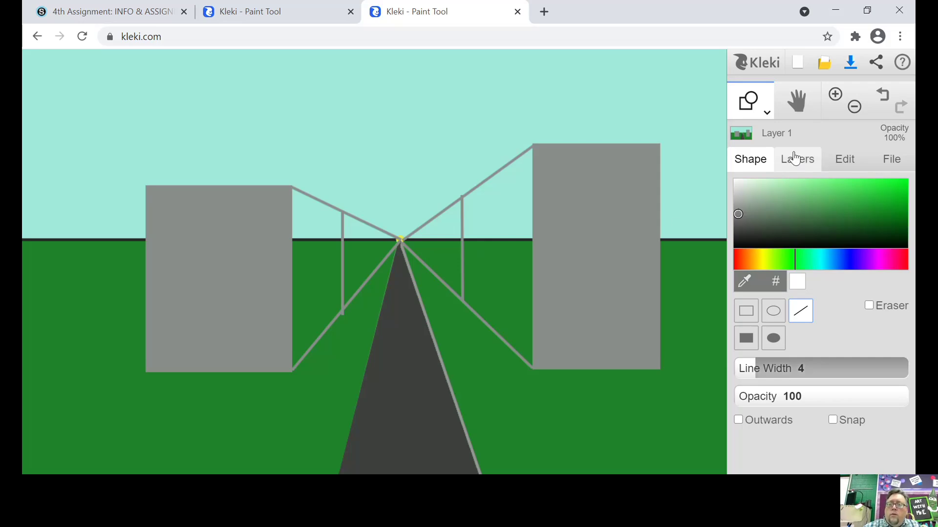
{"action": "left_click", "coordinate": [765, 111]}
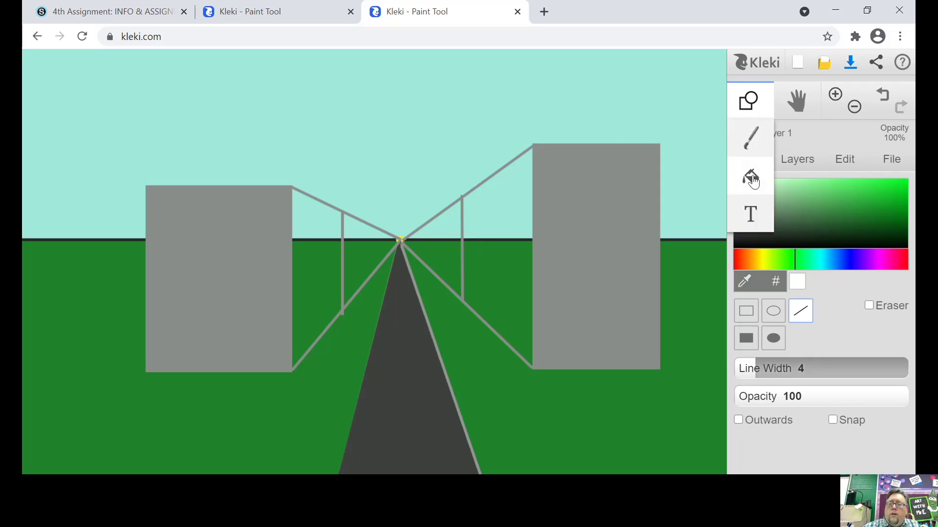
{"action": "left_click", "coordinate": [750, 179]}
{"action": "left_click", "coordinate": [498, 225]}
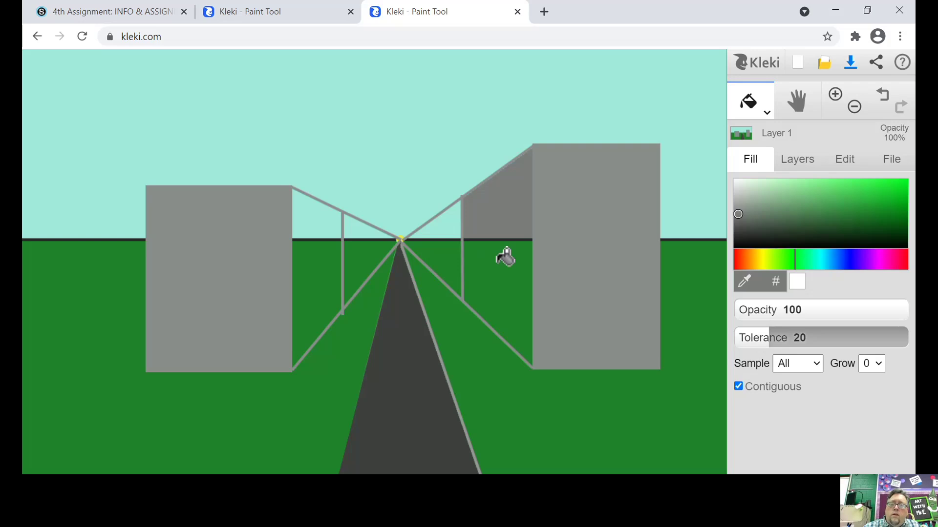
{"action": "left_click", "coordinate": [505, 271]}
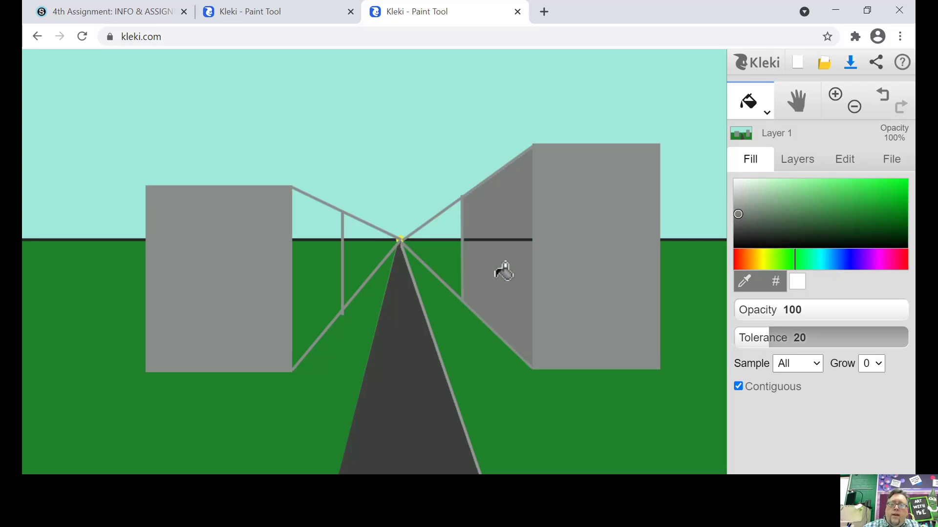
{"action": "left_click", "coordinate": [312, 230]}
{"action": "left_click", "coordinate": [318, 279]}
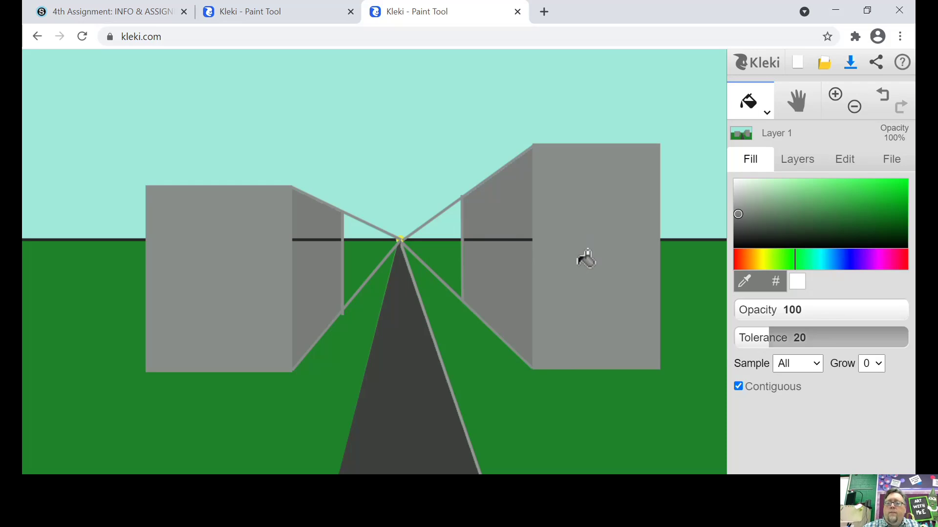
Paint over the horizon line crossing both buildings' side walls with the size 12 brush in the wall's darker gray.
{"action": "left_click", "coordinate": [765, 114]}
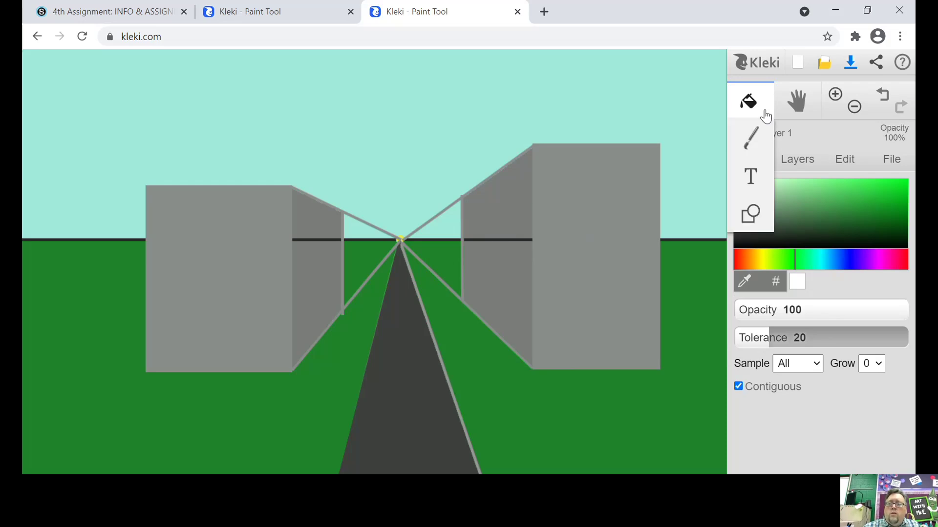
{"action": "left_click", "coordinate": [758, 136]}
{"action": "mouse_move", "coordinate": [727, 136]}
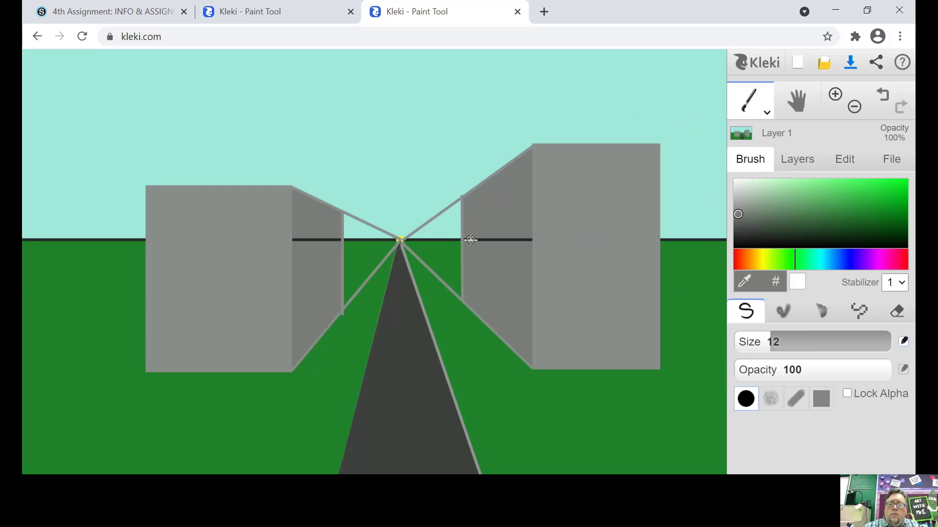
{"action": "left_click_drag", "start_coordinate": [468, 240], "coordinate": [526, 240]}
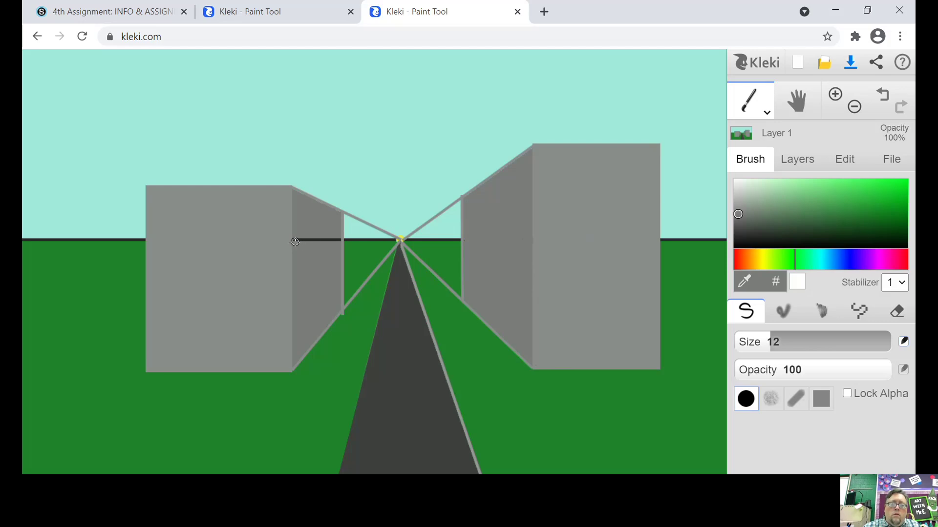
{"action": "left_click_drag", "start_coordinate": [295, 240], "coordinate": [332, 240]}
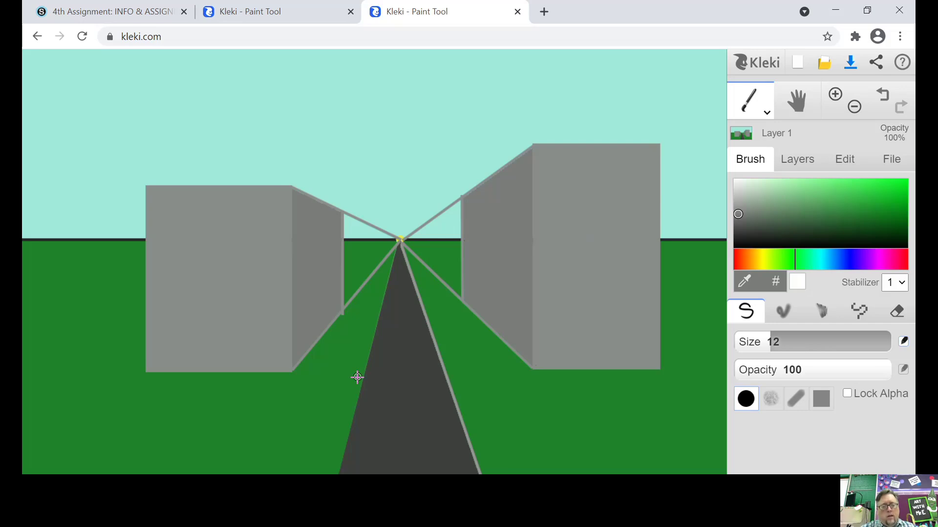
Sample the ground green and paint over the lower perspective lines between each building's back edge and the vanishing point.
{"action": "left_click", "coordinate": [337, 358], "text": "alt"}
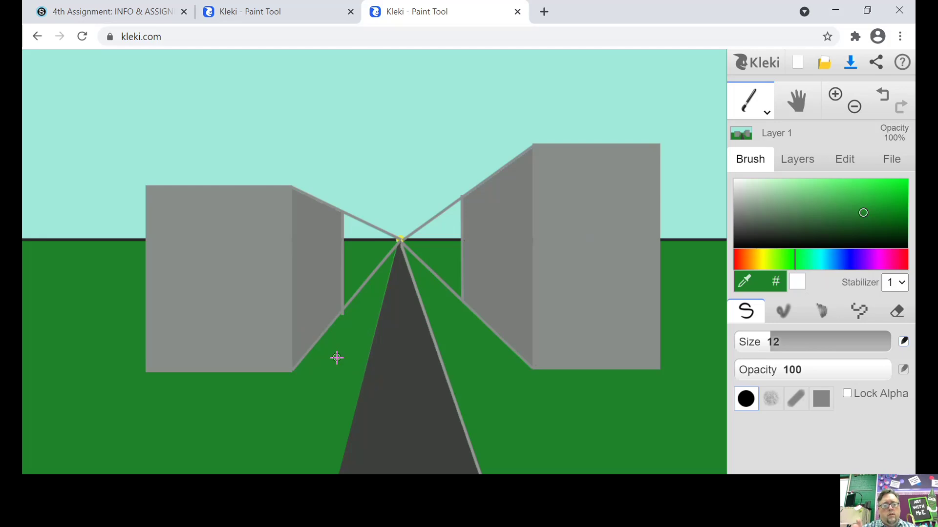
{"action": "left_click_drag", "start_coordinate": [356, 295], "coordinate": [396, 244]}
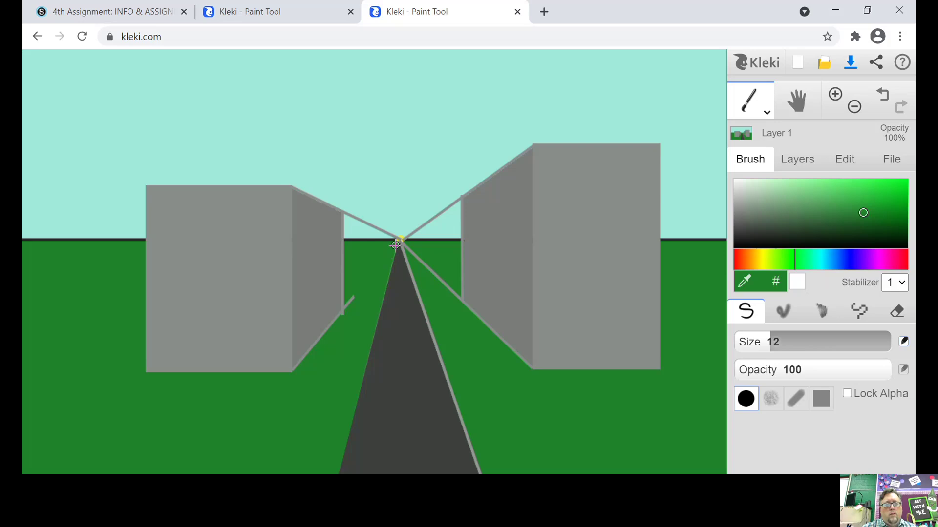
{"action": "mouse_move", "coordinate": [352, 291]}
{"action": "left_mouse_down"}
{"action": "mouse_move", "coordinate": [351, 315]}
{"action": "mouse_move", "coordinate": [347, 304]}
{"action": "left_mouse_up"}
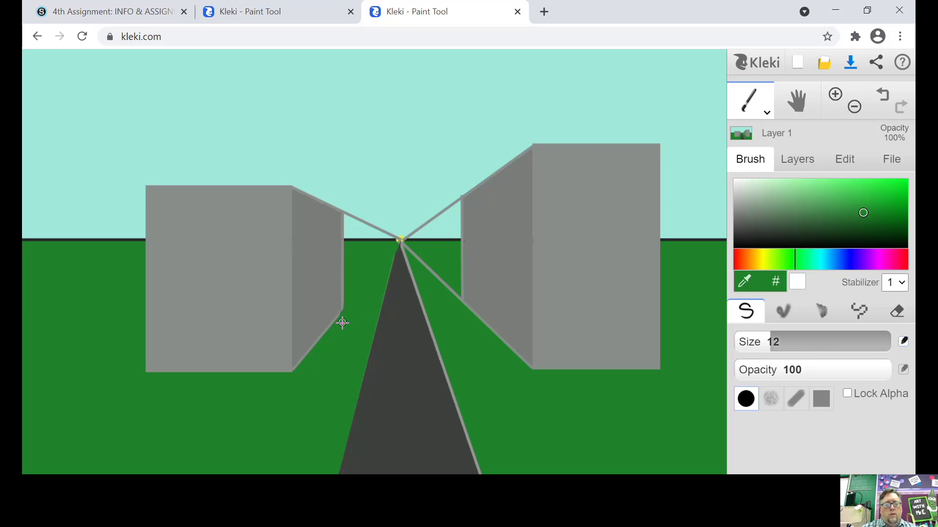
{"action": "mouse_move", "coordinate": [450, 287]}
{"action": "left_mouse_down"}
{"action": "mouse_move", "coordinate": [406, 246]}
{"action": "mouse_move", "coordinate": [457, 295]}
{"action": "left_mouse_up"}
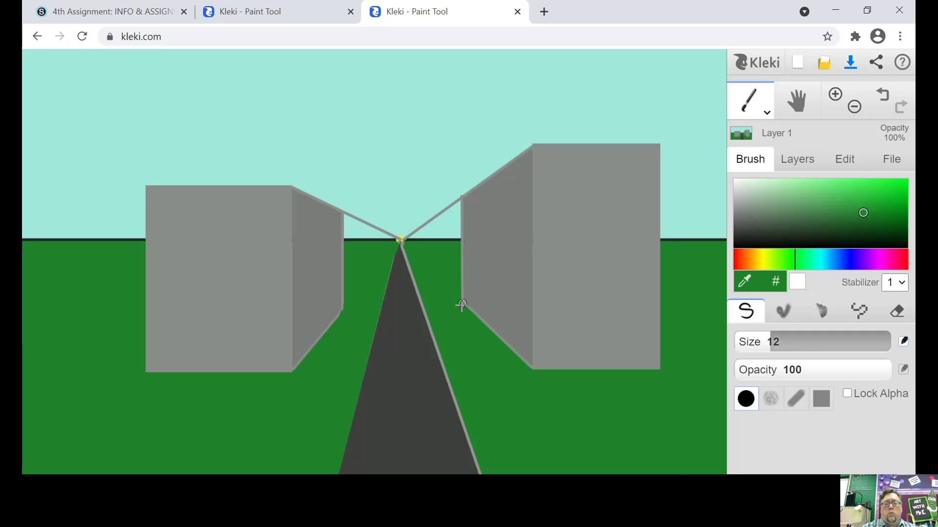
Sample the sky blue and paint over the upper perspective lines between each building's back edge and the vanishing point.
{"action": "left_click", "coordinate": [401, 202], "text": "alt"}
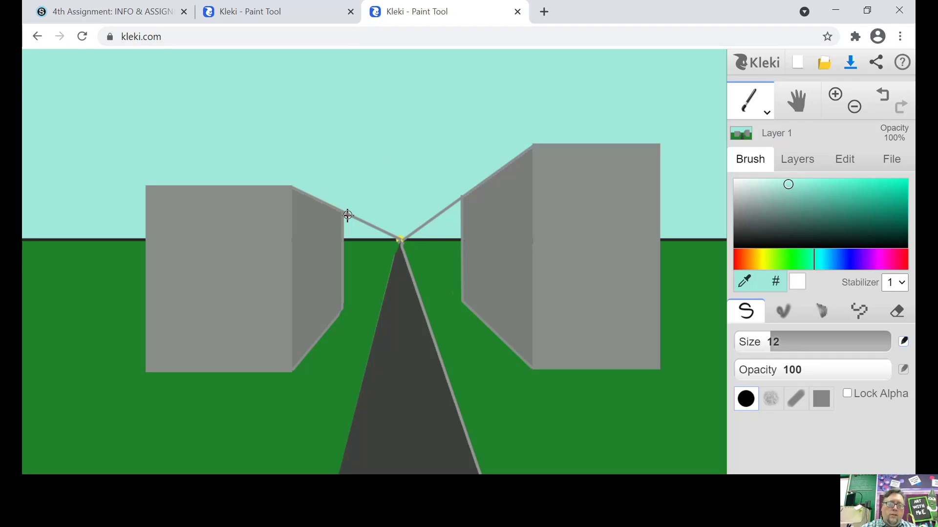
{"action": "left_click_drag", "start_coordinate": [346, 213], "coordinate": [395, 232]}
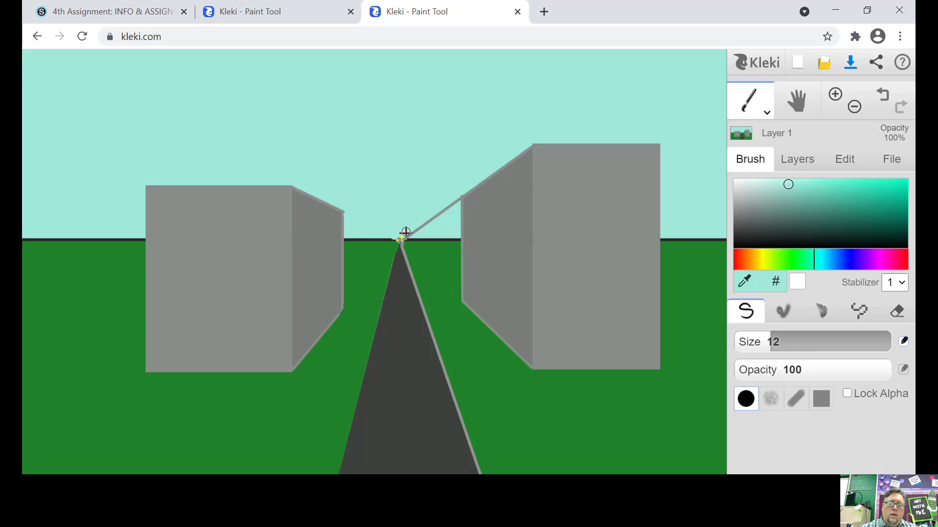
{"action": "left_click_drag", "start_coordinate": [404, 239], "coordinate": [454, 201]}
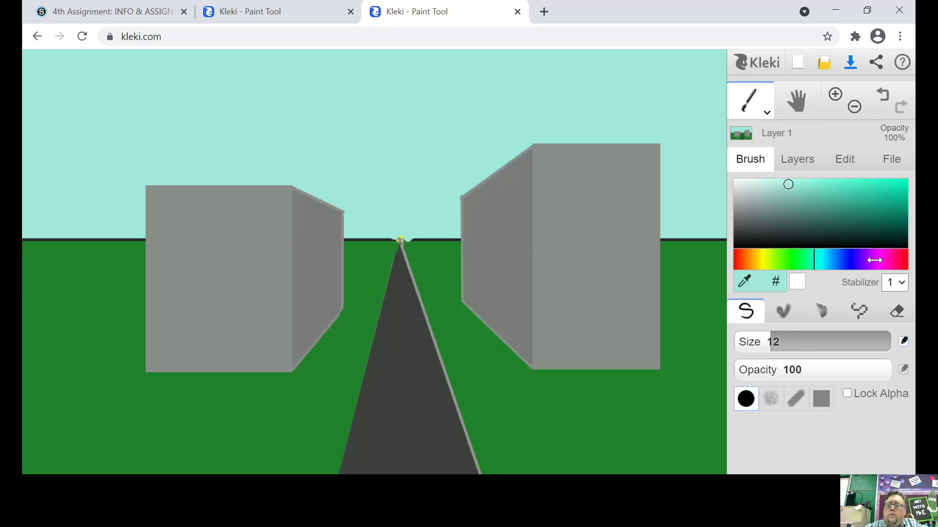
Draw solid very dark gray rectangular doors at the base of both front walls, a narrow one on the right building and a wider one on the left.
{"action": "left_click", "coordinate": [755, 233]}
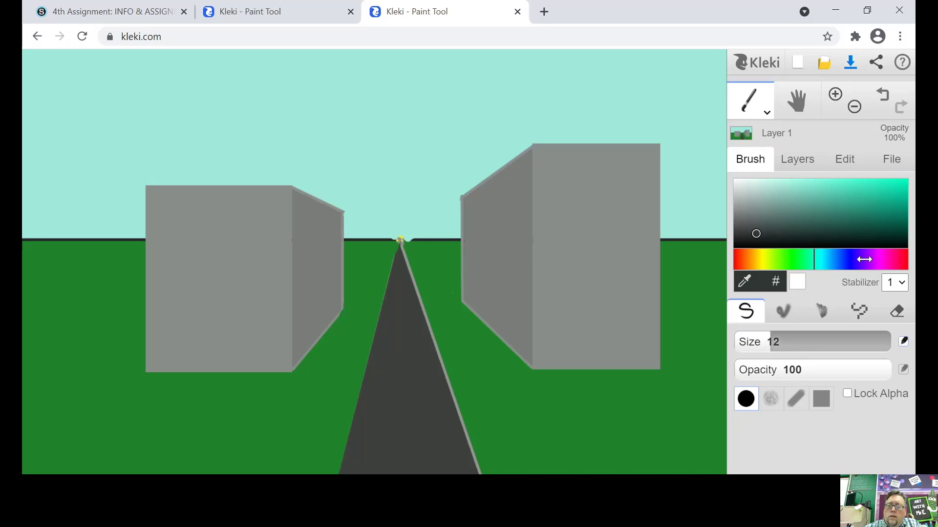
{"action": "left_click", "coordinate": [765, 117]}
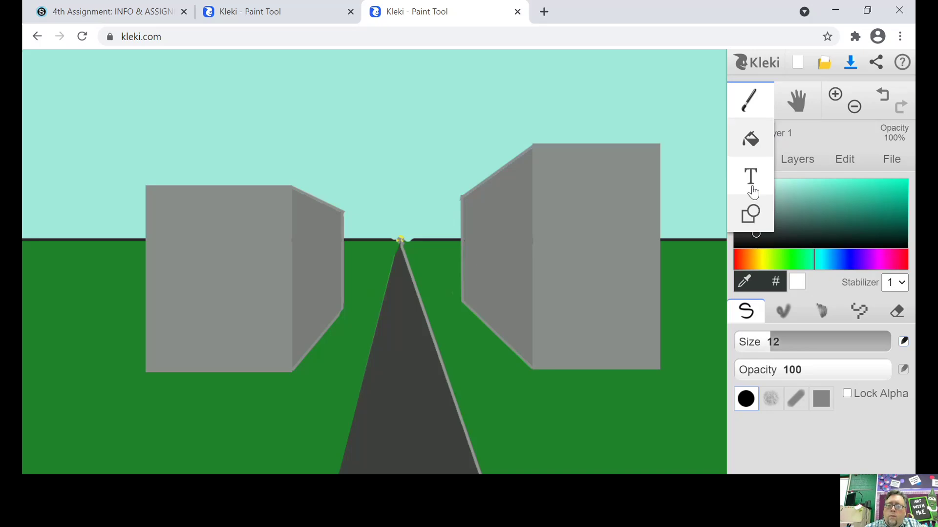
{"action": "left_click", "coordinate": [749, 214]}
{"action": "left_click", "coordinate": [747, 340]}
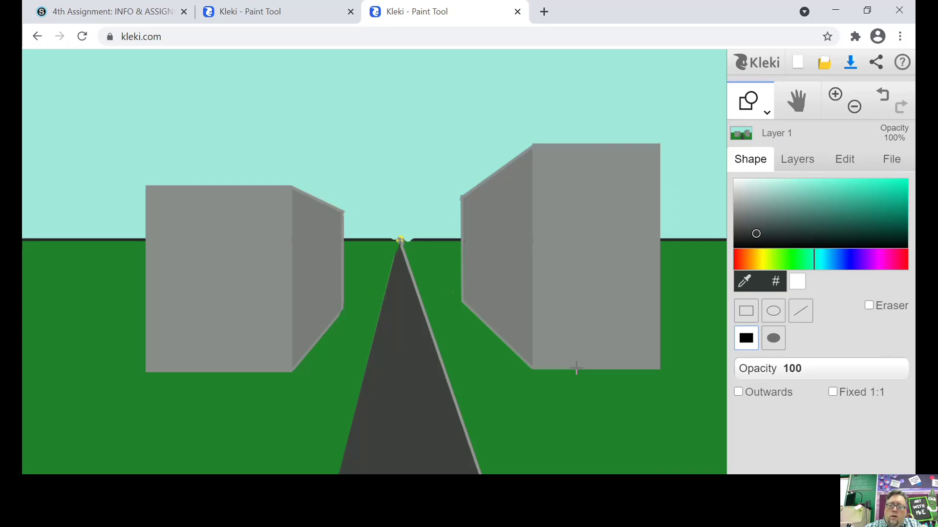
{"action": "left_click_drag", "start_coordinate": [576, 370], "coordinate": [602, 323]}
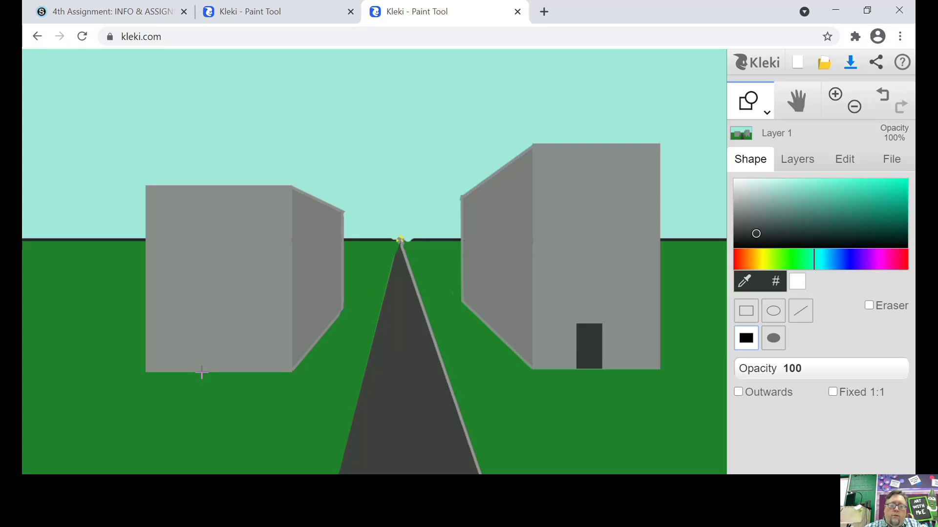
{"action": "left_click_drag", "start_coordinate": [201, 372], "coordinate": [253, 328]}
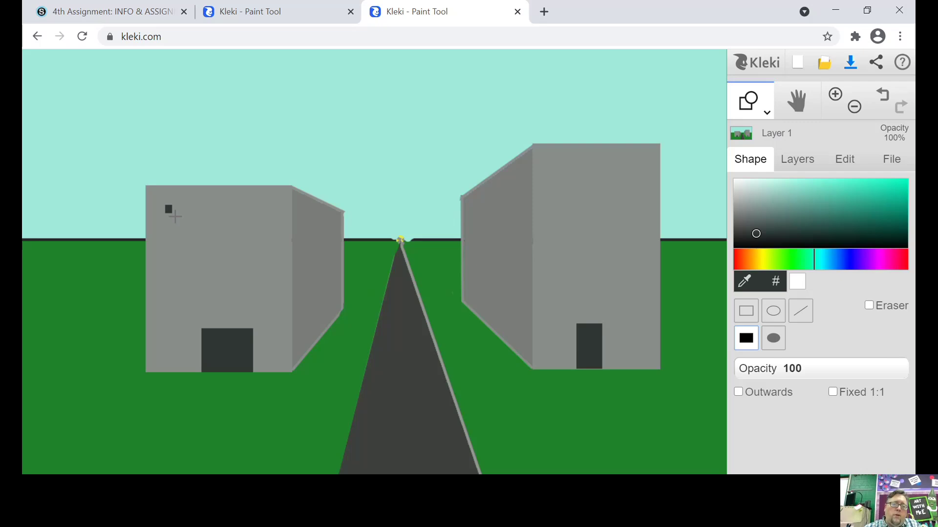
Draw a row of three solid dark rectangular windows across the upper front wall of the left building.
{"action": "left_click_drag", "start_coordinate": [175, 216], "coordinate": [197, 251]}
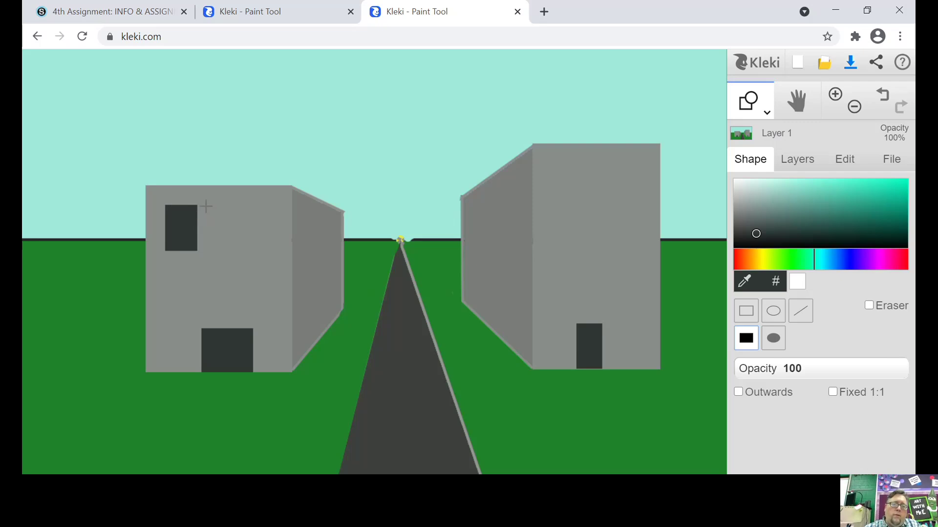
{"action": "left_click_drag", "start_coordinate": [206, 206], "coordinate": [230, 236]}
{"action": "left_click_drag", "start_coordinate": [234, 248], "coordinate": [234, 251]}
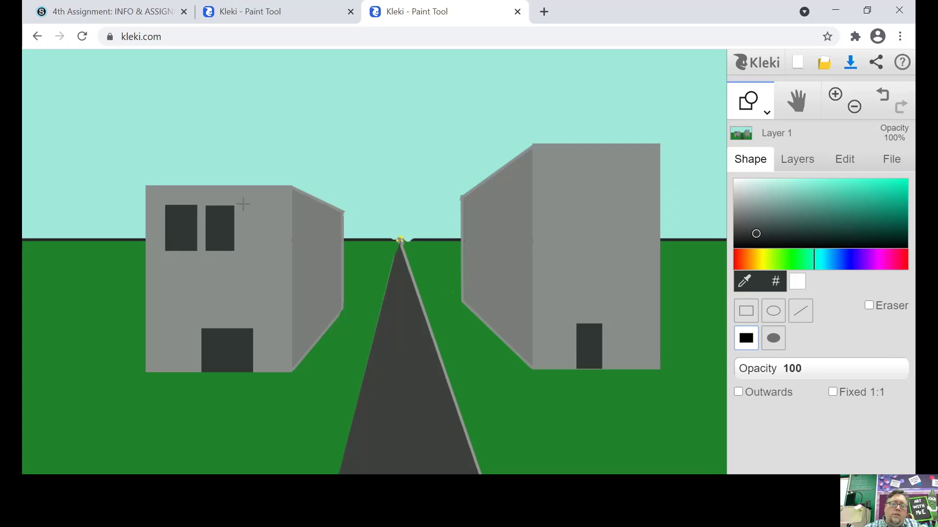
{"action": "left_click_drag", "start_coordinate": [243, 204], "coordinate": [275, 253]}
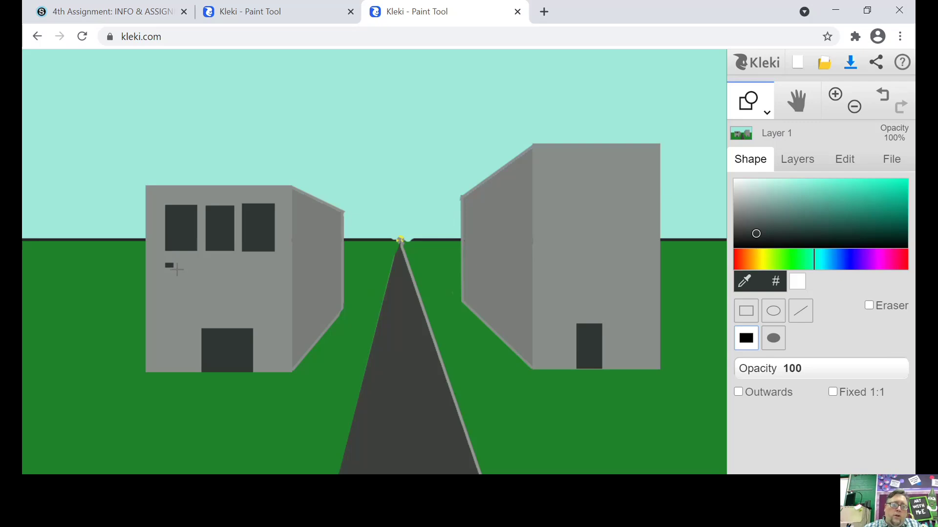
Draw a second row of three solid dark rectangular windows across the left building's front wall, between the upper windows and the door.
{"action": "left_click_drag", "start_coordinate": [177, 269], "coordinate": [198, 307]}
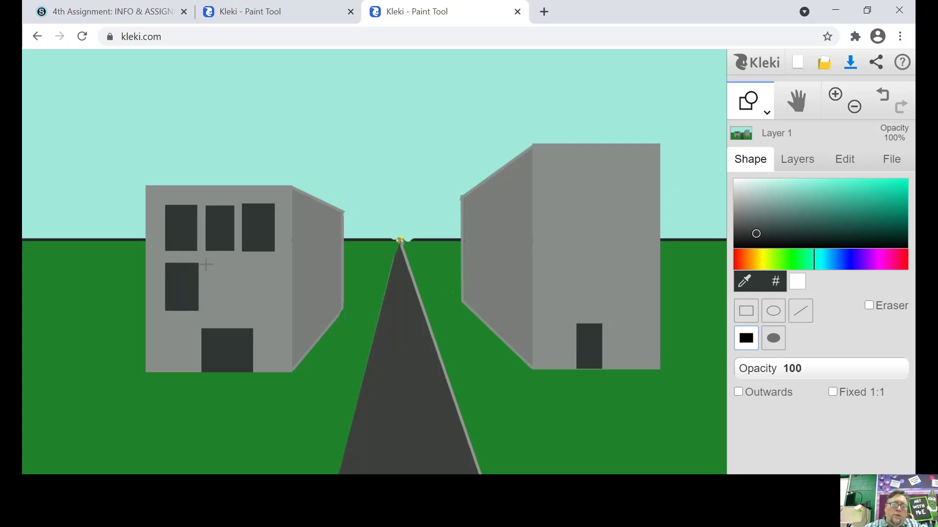
{"action": "left_click_drag", "start_coordinate": [223, 267], "coordinate": [237, 311]}
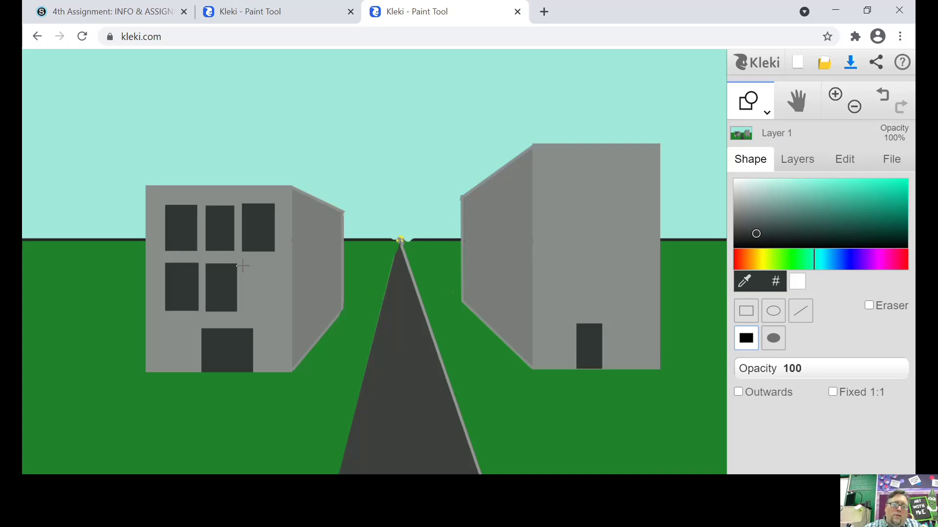
{"action": "left_click_drag", "start_coordinate": [259, 268], "coordinate": [275, 312]}
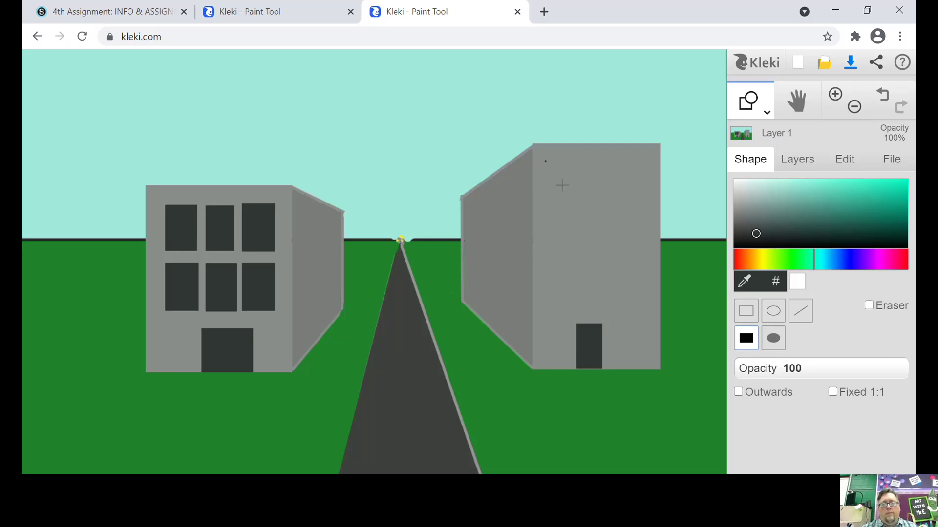
Draw two columns of three solid dark rectangular windows on the right building's front wall, above the door and nearest the side wall.
{"action": "left_click_drag", "start_coordinate": [545, 160], "coordinate": [576, 207]}
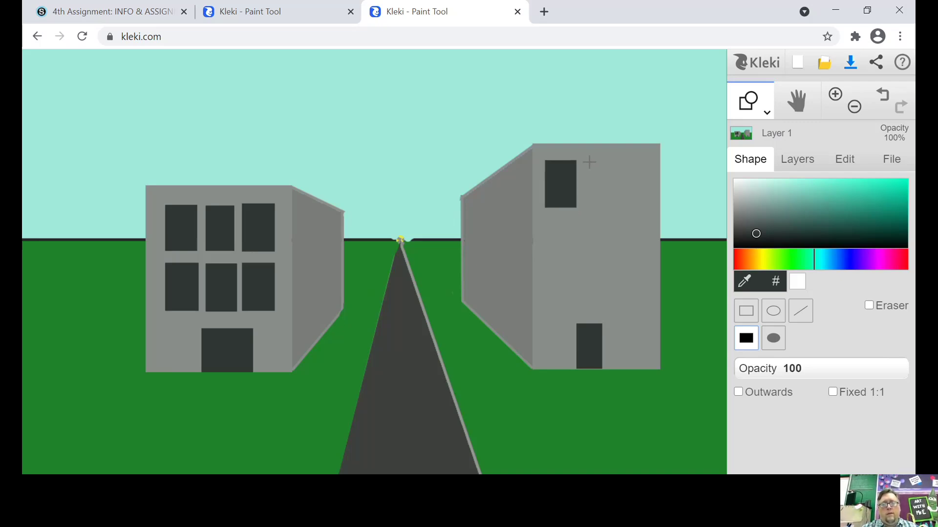
{"action": "left_click_drag", "start_coordinate": [588, 160], "coordinate": [613, 210]}
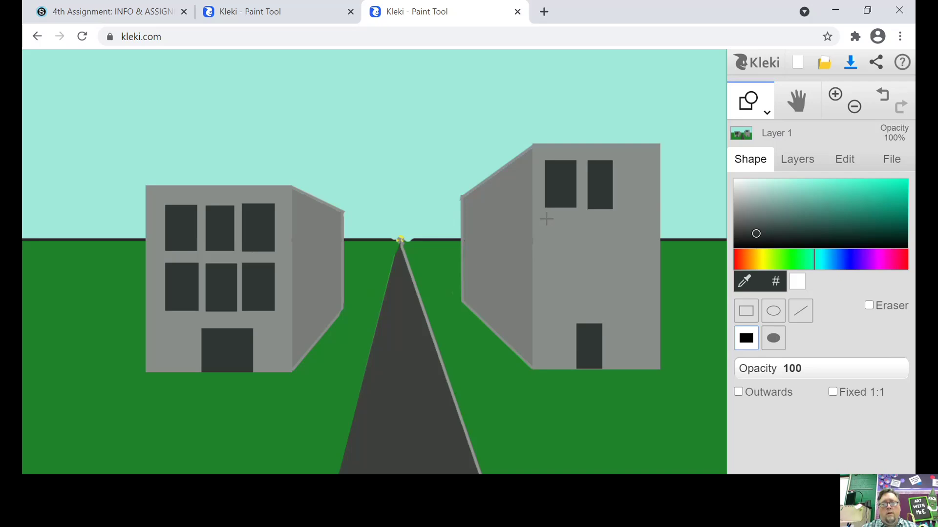
{"action": "left_click_drag", "start_coordinate": [545, 220], "coordinate": [577, 259]}
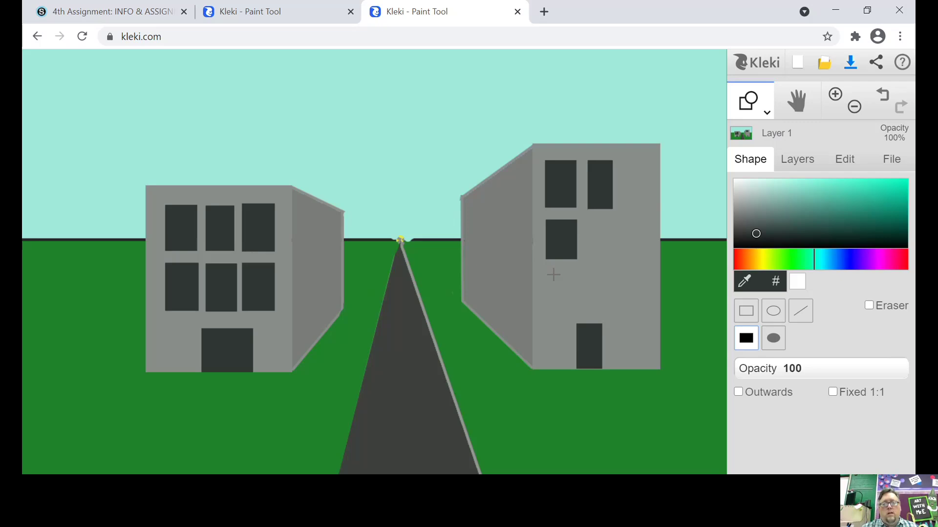
{"action": "left_click_drag", "start_coordinate": [547, 275], "coordinate": [577, 315]}
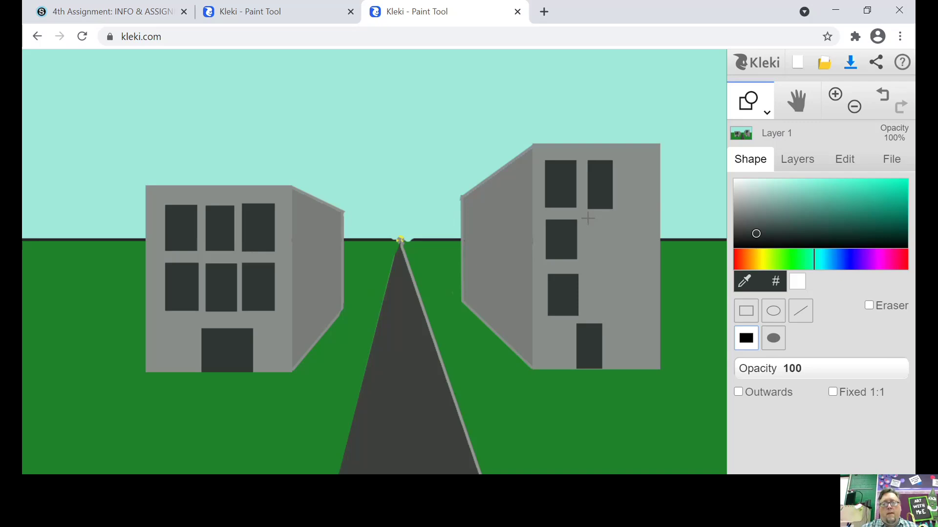
{"action": "left_click_drag", "start_coordinate": [587, 218], "coordinate": [612, 260]}
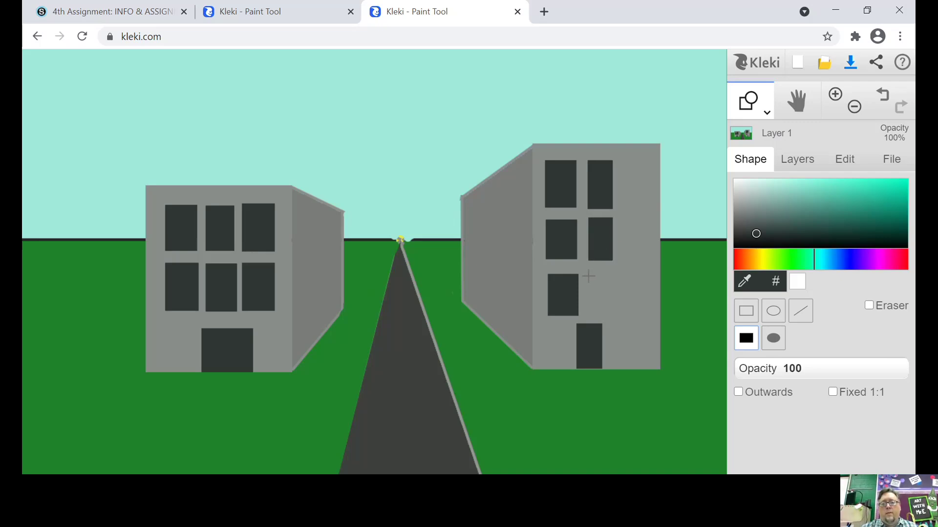
{"action": "left_click_drag", "start_coordinate": [601, 280], "coordinate": [615, 315]}
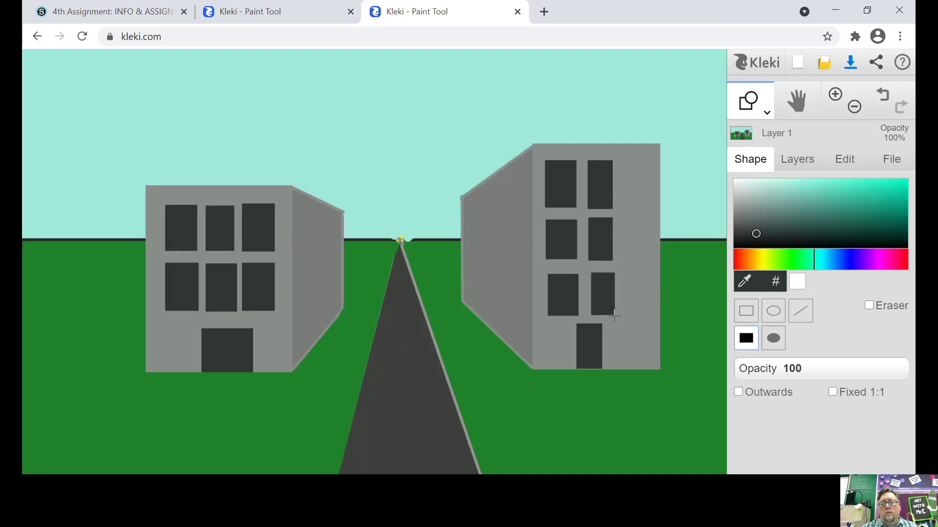
Draw a third column of three solid dark windows along the outer side of the right building's front wall, undoing misplaced ones.
{"action": "left_click_drag", "start_coordinate": [623, 235], "coordinate": [643, 319]}
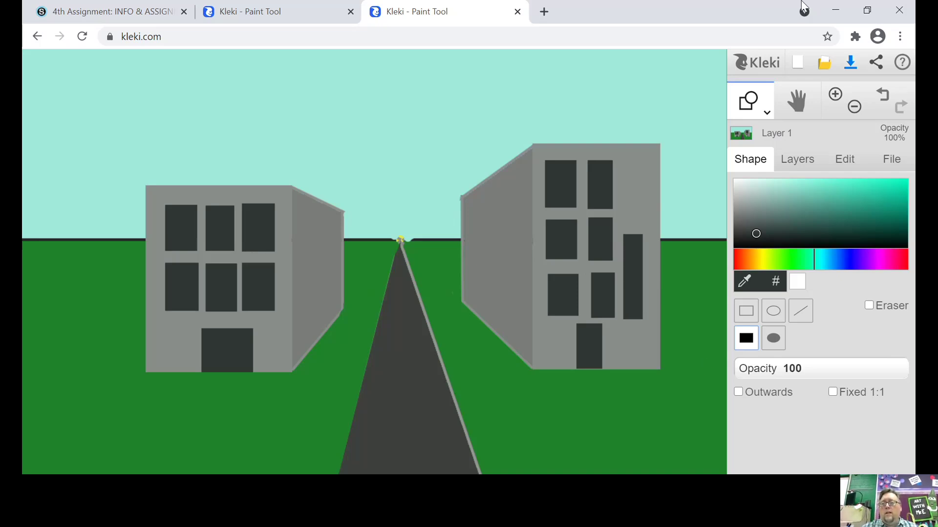
{"action": "left_click", "coordinate": [882, 96]}
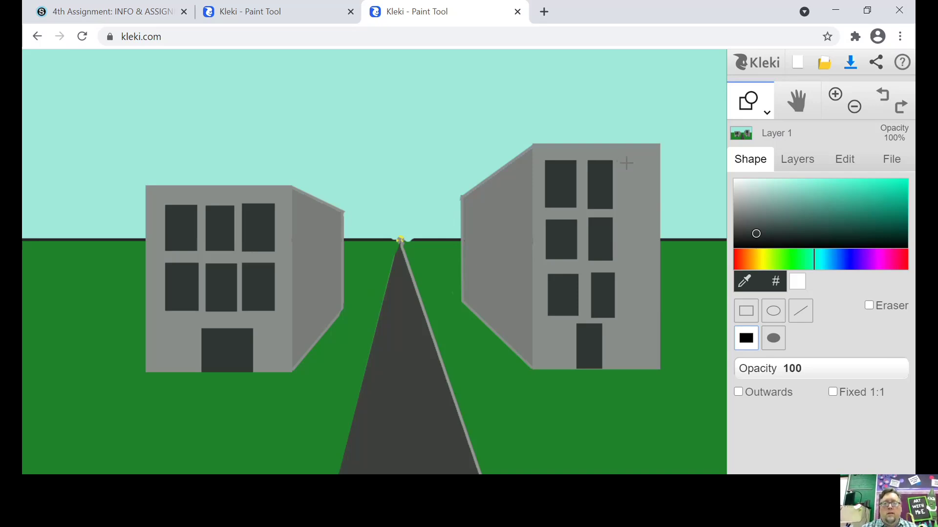
{"action": "left_click_drag", "start_coordinate": [624, 161], "coordinate": [646, 264]}
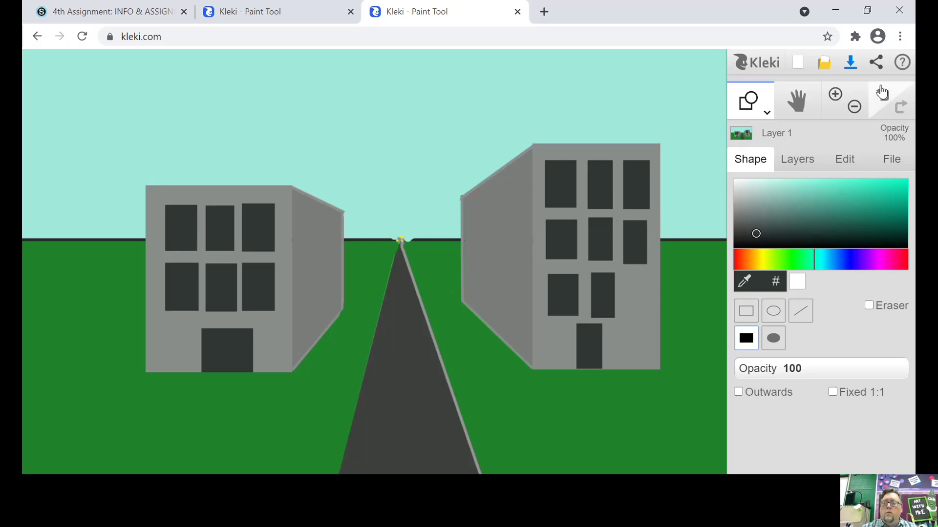
{"action": "left_click", "coordinate": [881, 95]}
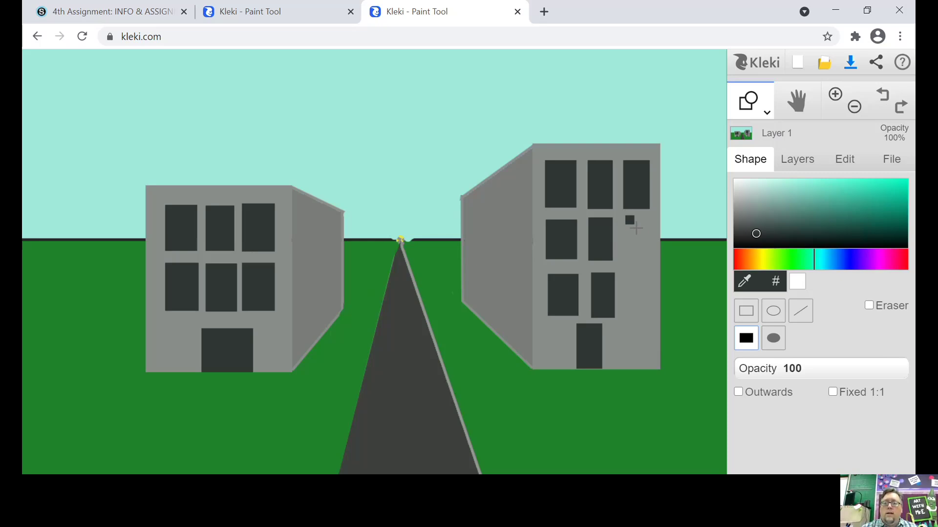
{"action": "left_click_drag", "start_coordinate": [636, 227], "coordinate": [648, 320]}
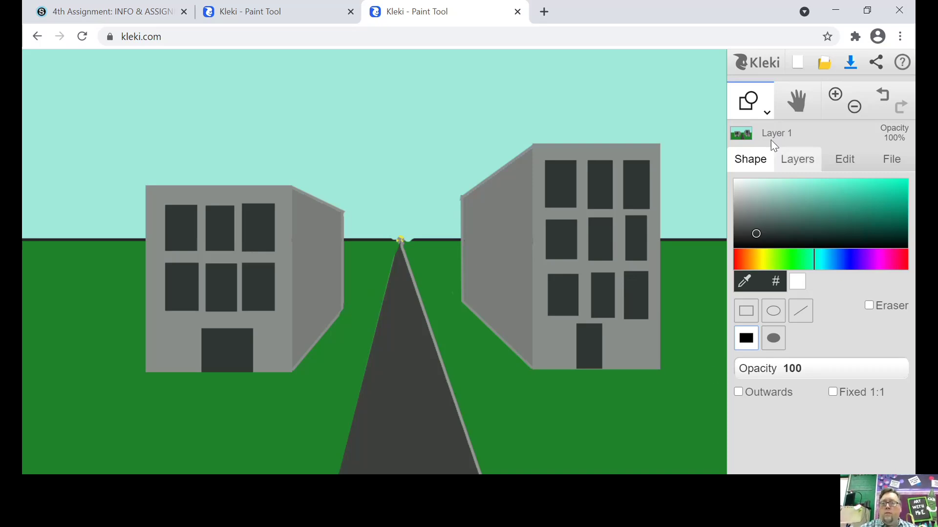
Draw a solid pale gray-green rectangular sign beside the left building's door on its outer side, and switch to the Text tool.
{"action": "left_click", "coordinate": [747, 185]}
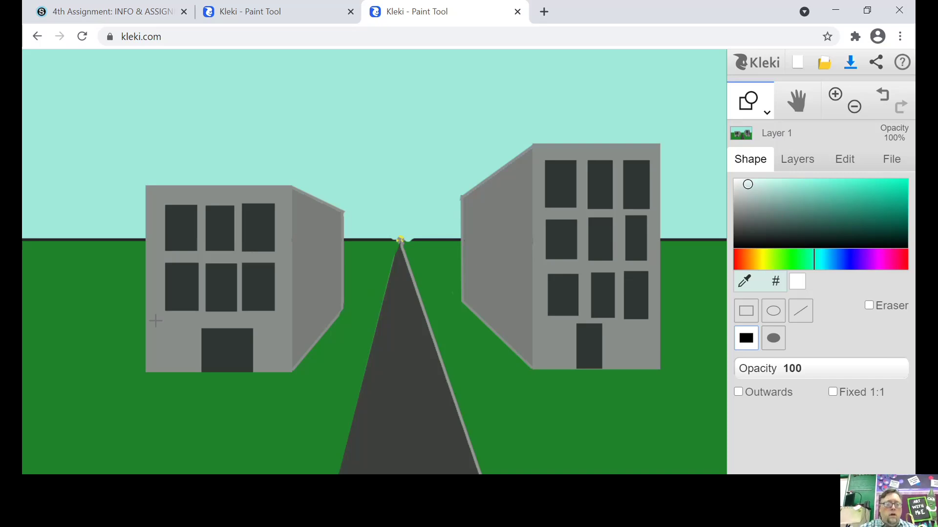
{"action": "left_click_drag", "start_coordinate": [156, 321], "coordinate": [195, 367]}
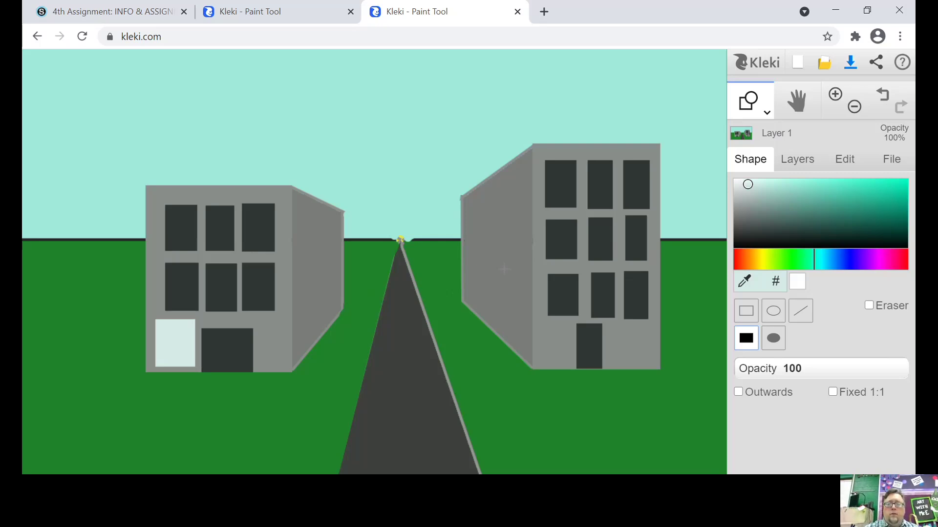
{"action": "left_click", "coordinate": [758, 116]}
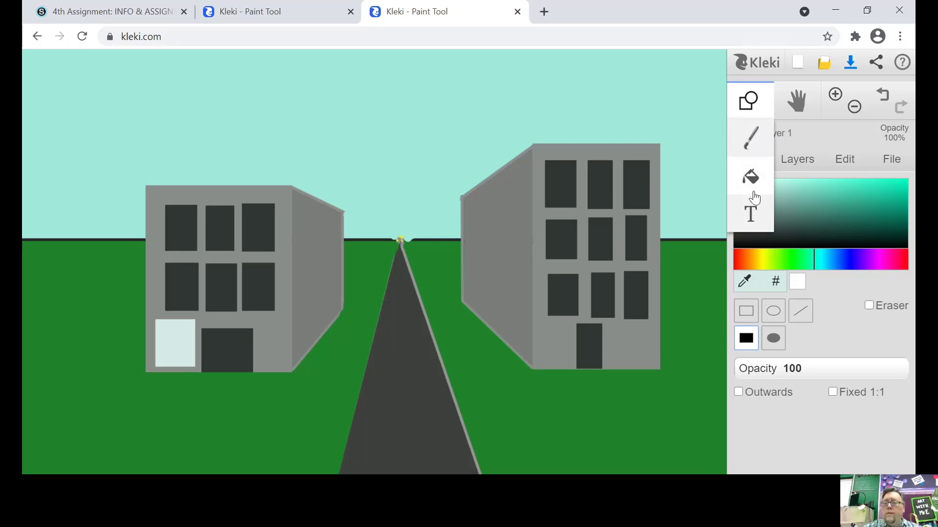
{"action": "left_click", "coordinate": [750, 215]}
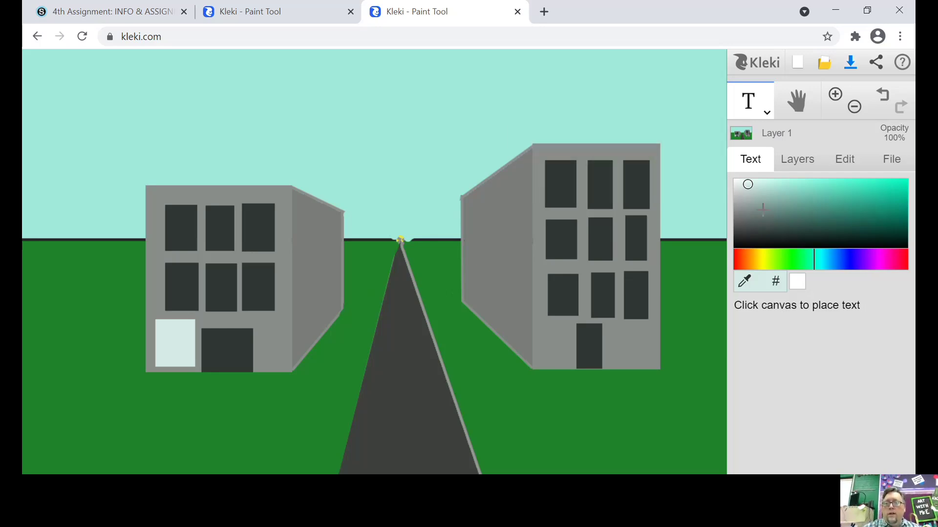
{"action": "left_click", "coordinate": [170, 341]}
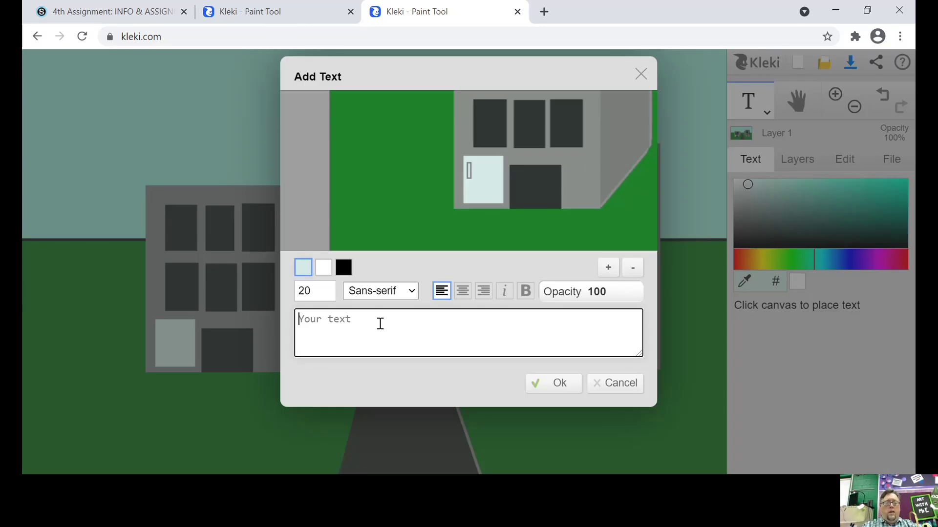
{"action": "type", "text": "Tulip"}
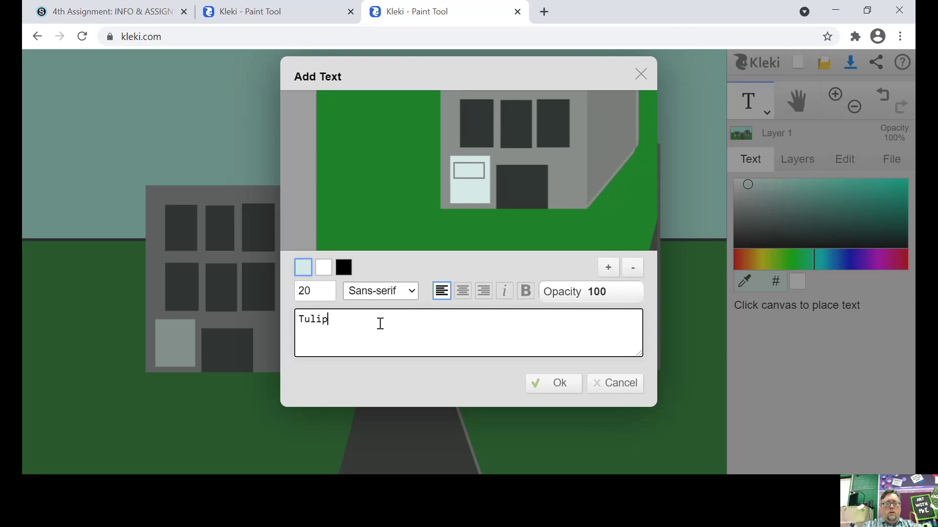
{"action": "key", "text": "Escape"}
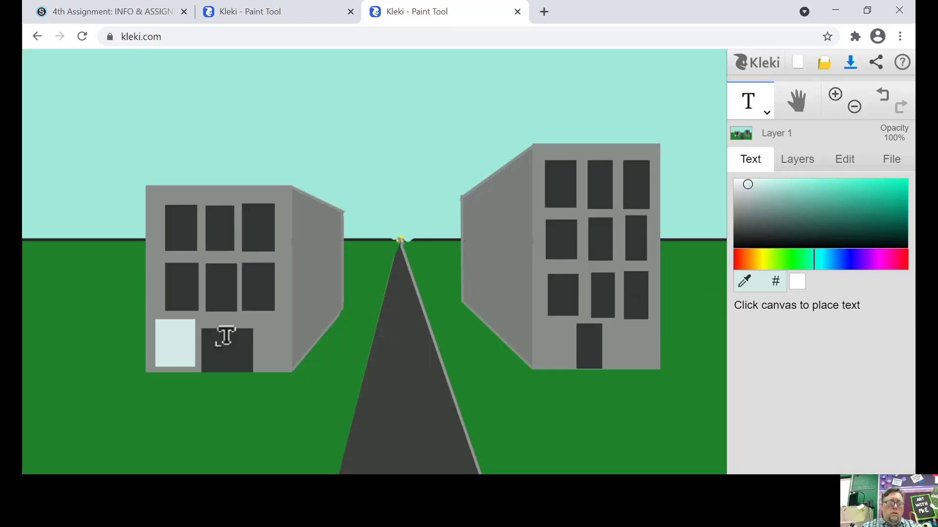
Add black, centered text on the pale sign, with "Tulip" on the first line and "Grove Elementary" on the second.
{"action": "left_click", "coordinate": [183, 347]}
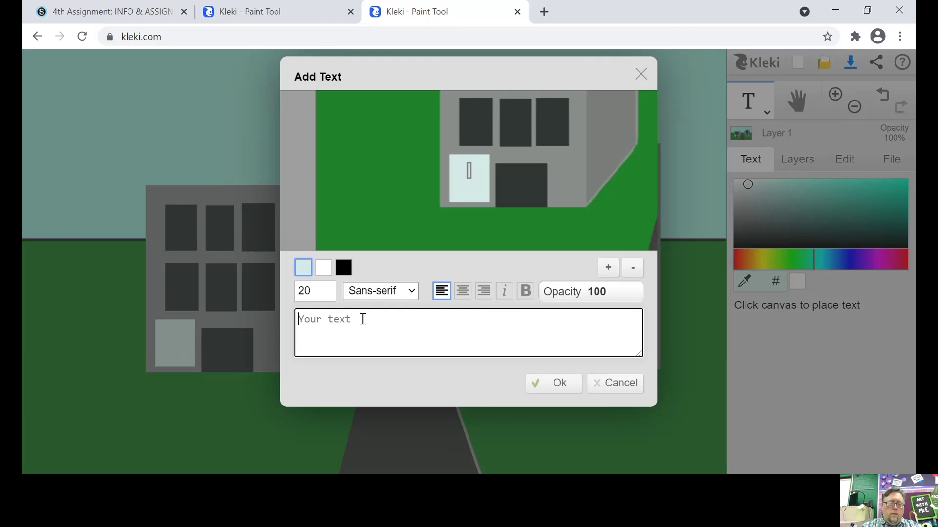
{"action": "left_click", "coordinate": [343, 267]}
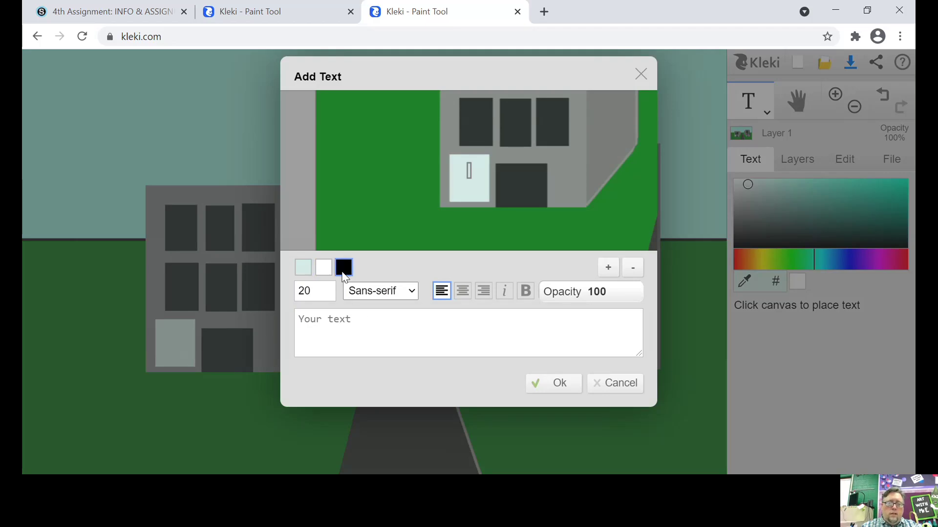
{"action": "left_click", "coordinate": [321, 326]}
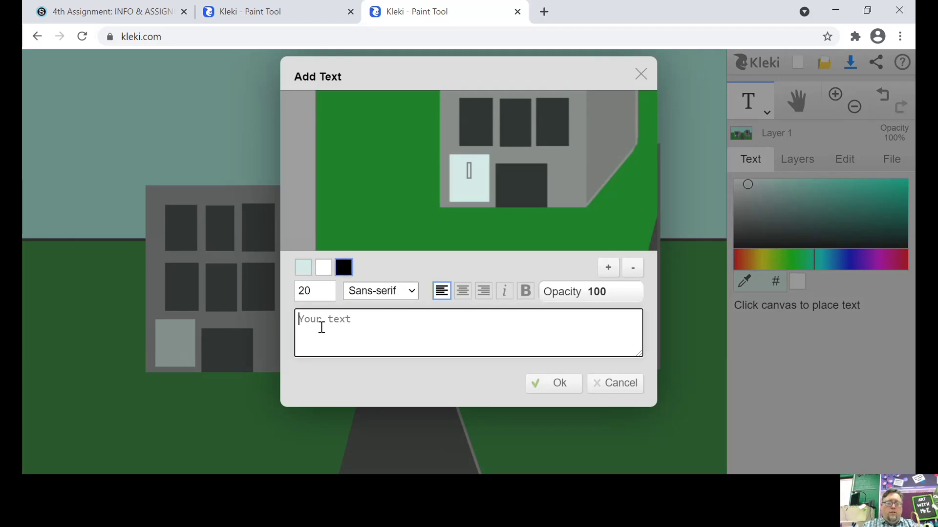
{"action": "type", "text": "Tulip  "}
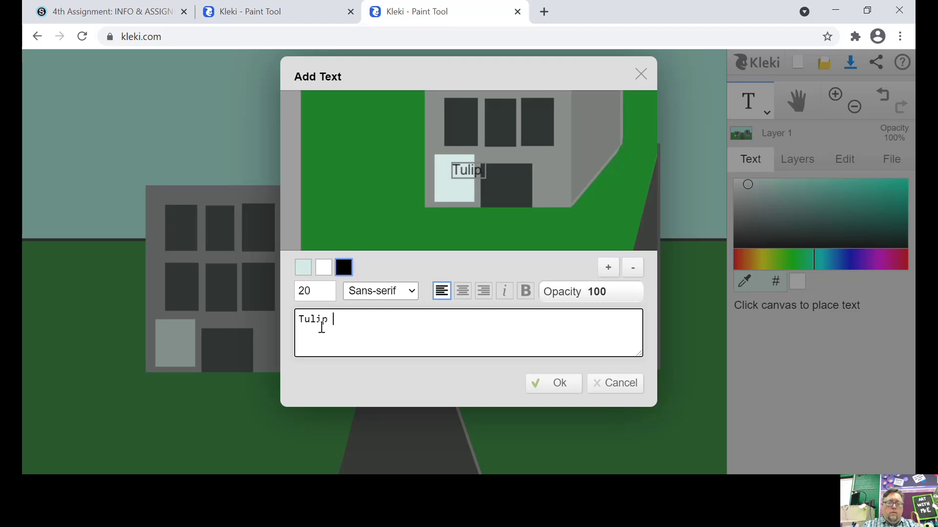
{"action": "type", "text": "Grove"}
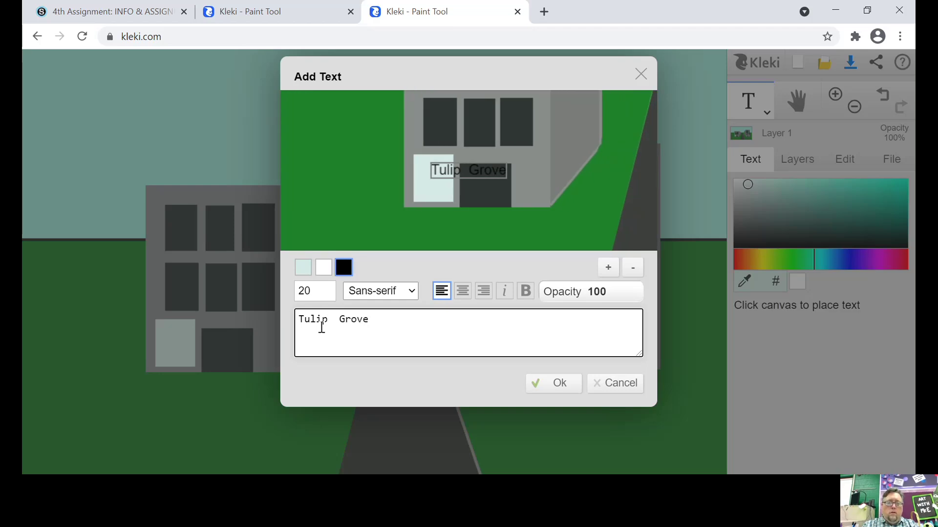
{"action": "type", "text": "  Elementa"}
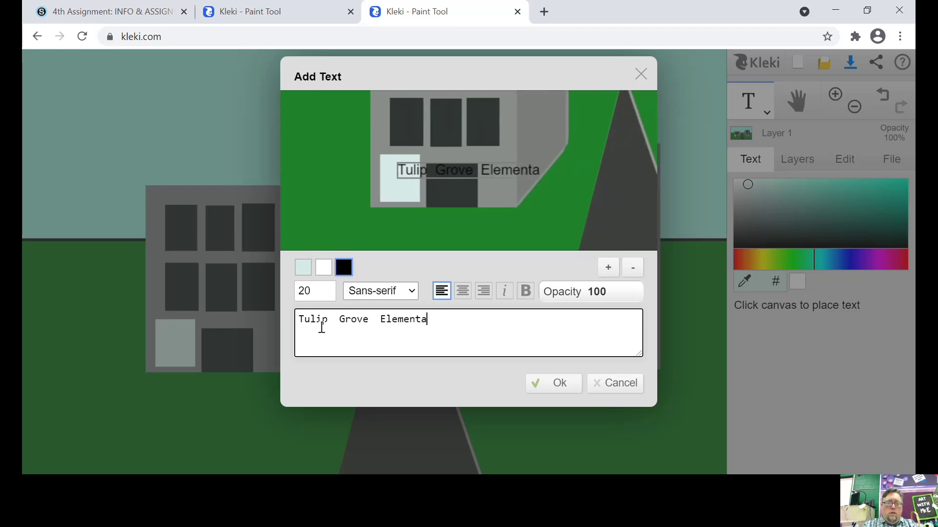
{"action": "type", "text": "ry"}
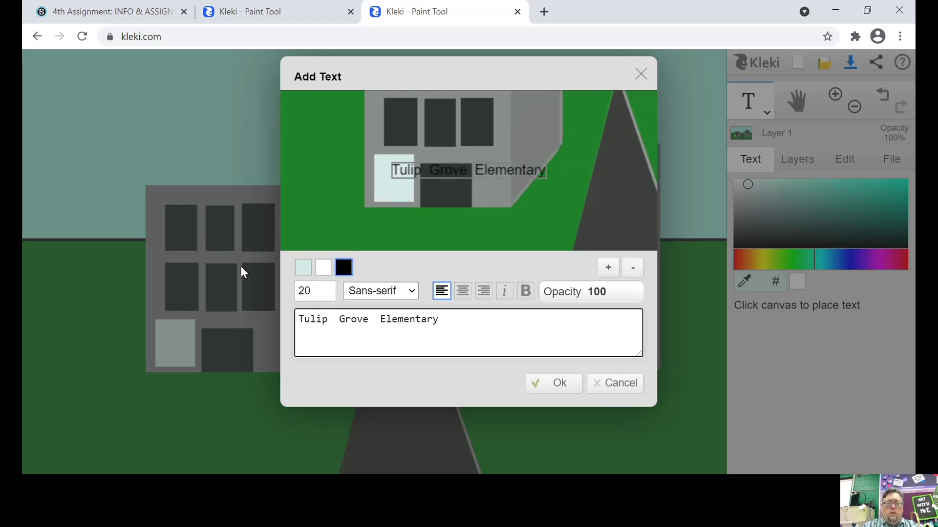
{"action": "left_click", "coordinate": [462, 297]}
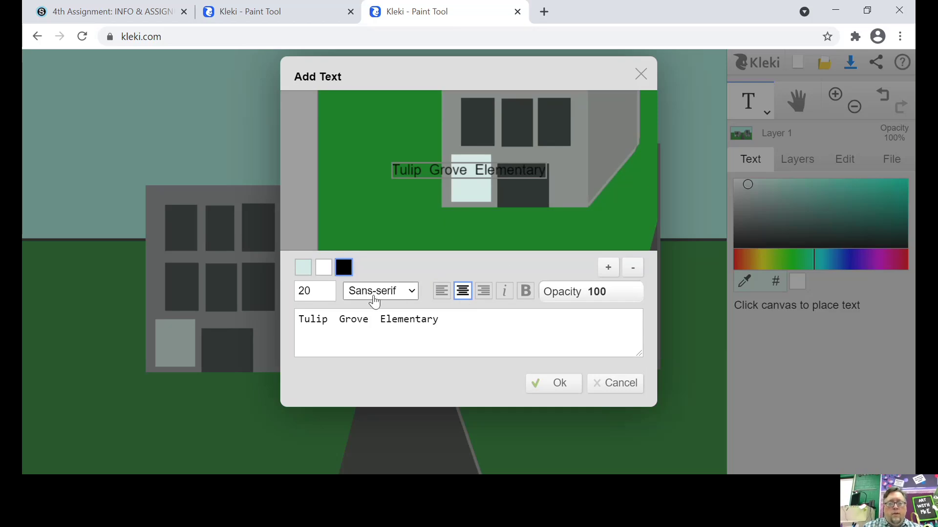
{"action": "left_click", "coordinate": [334, 324]}
{"action": "key", "text": "Return"}
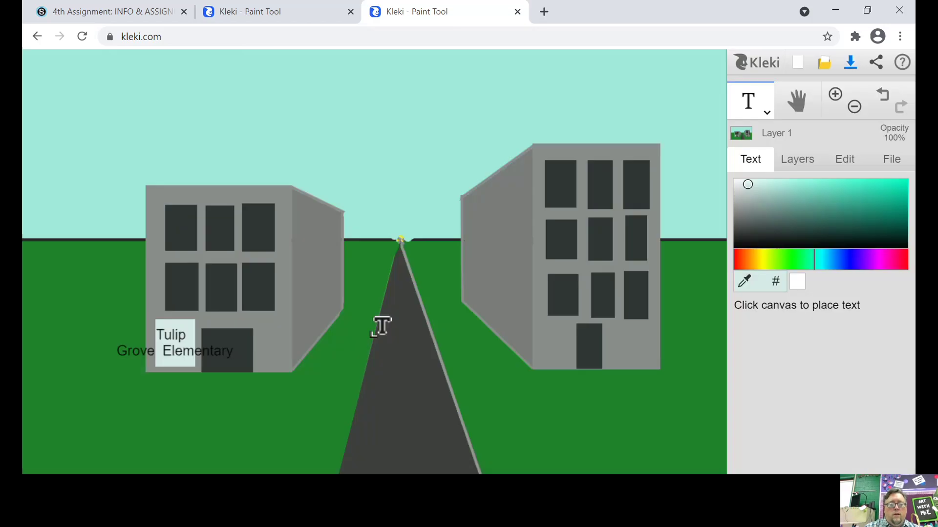
{"action": "left_click", "coordinate": [169, 355]}
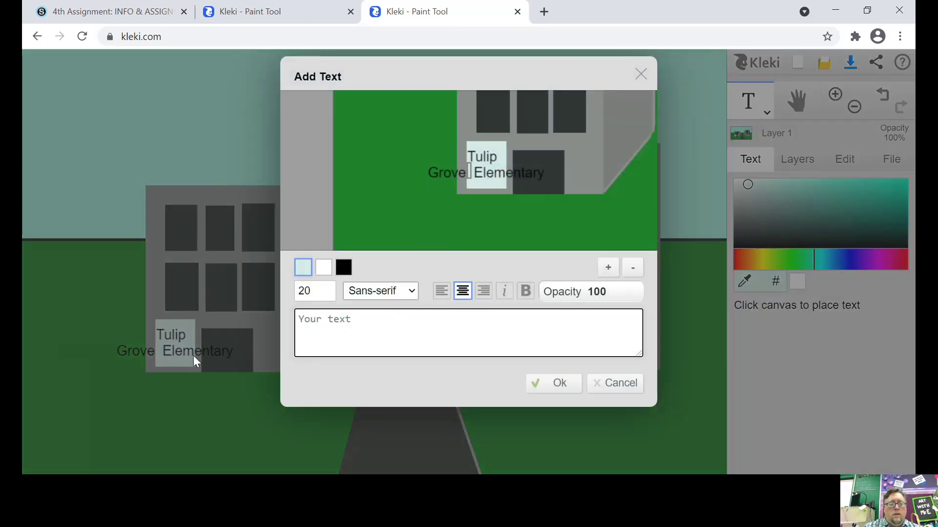
{"action": "left_click", "coordinate": [186, 351]}
{"action": "left_click", "coordinate": [182, 345]}
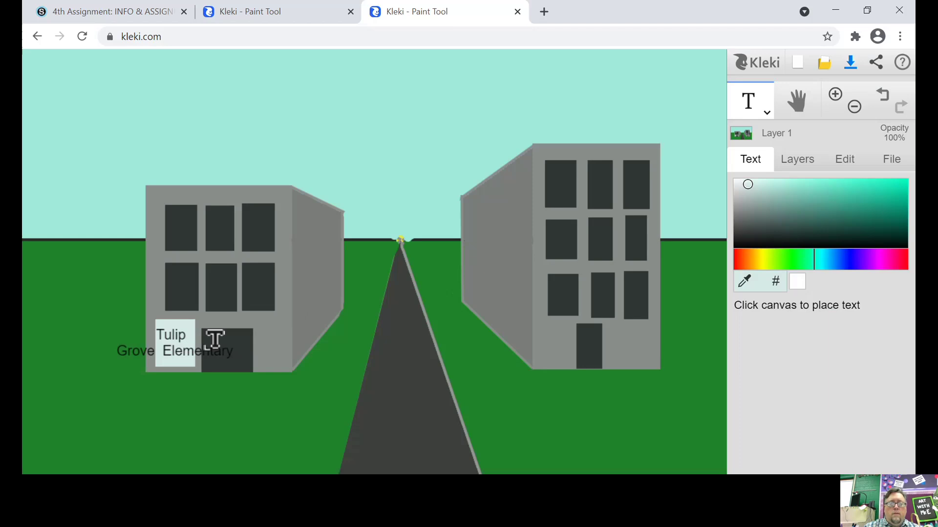
{"action": "left_click", "coordinate": [190, 345]}
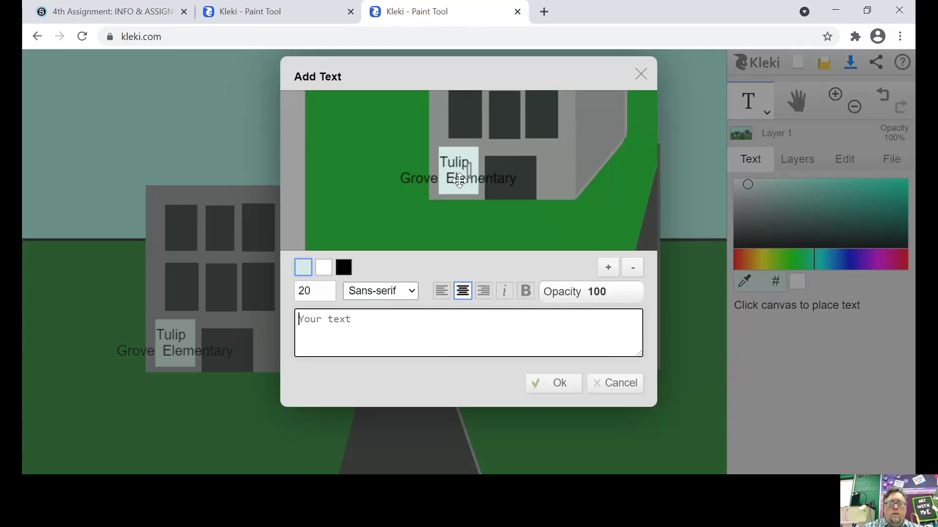
{"action": "left_click", "coordinate": [457, 169]}
{"action": "mouse_move", "coordinate": [458, 169]}
{"action": "left_mouse_down"}
{"action": "mouse_move", "coordinate": [452, 192]}
{"action": "mouse_move", "coordinate": [448, 182]}
{"action": "left_mouse_up"}
{"action": "left_click", "coordinate": [149, 357]}
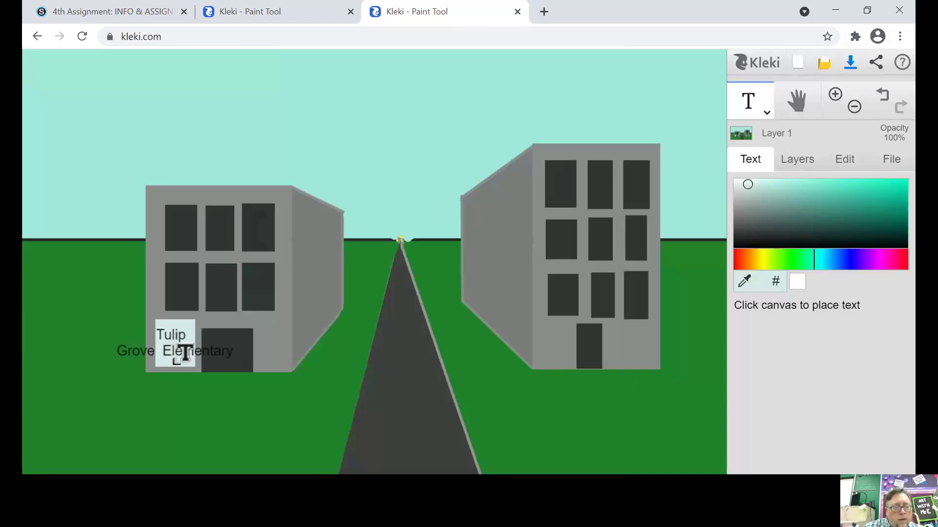
Undo the oversized two-line text on the left building's sign, leaving the sign blank.
{"action": "left_click", "coordinate": [184, 350]}
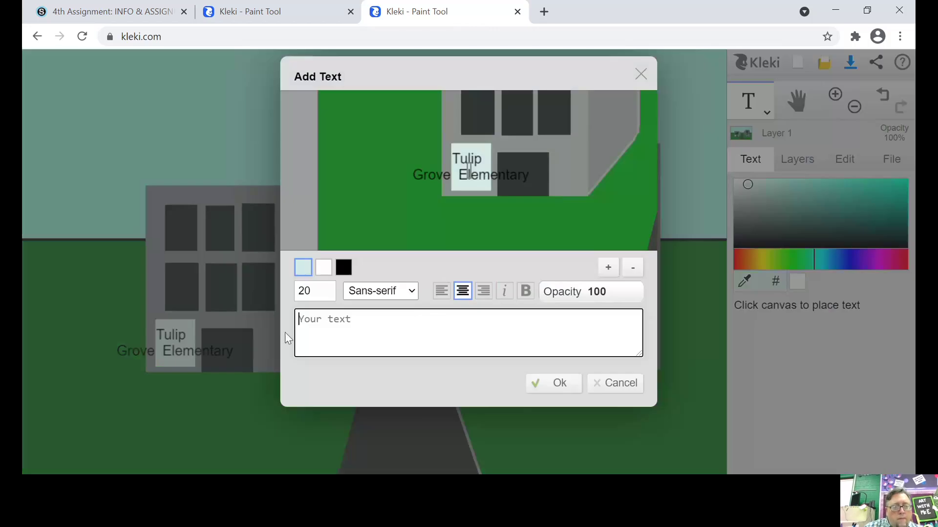
{"action": "left_click", "coordinate": [605, 384]}
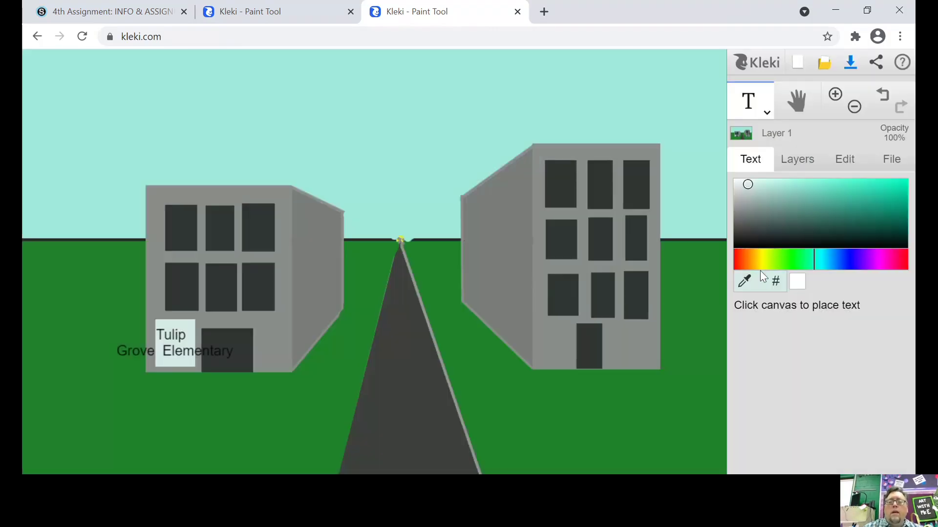
{"action": "left_click", "coordinate": [882, 96]}
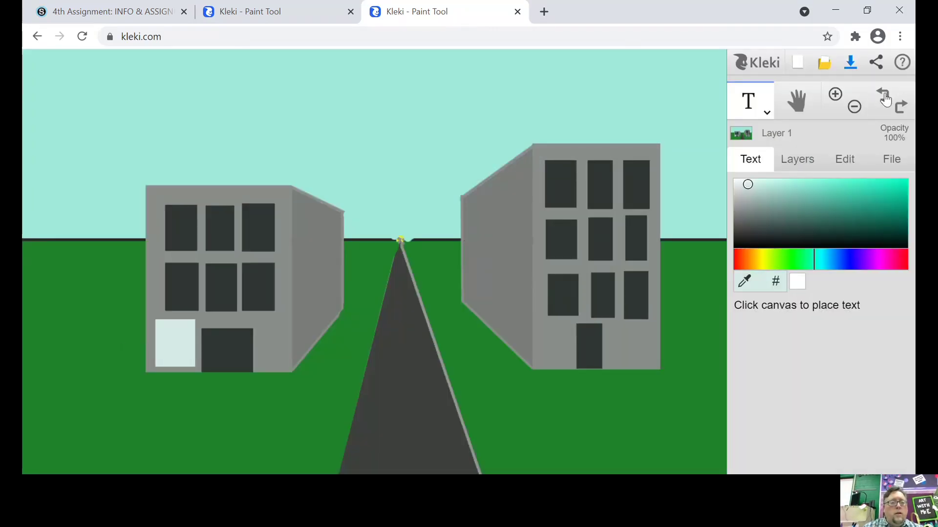
Create a new centered text on the left building's sign reading "Tulip Grove Elementary" in black.
{"action": "left_click", "coordinate": [168, 346]}
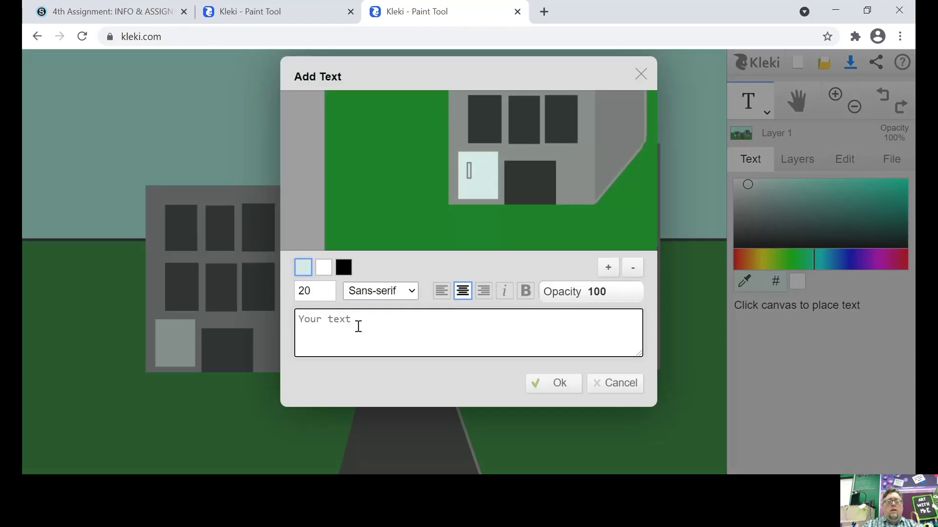
{"action": "type", "text": "Tulip "}
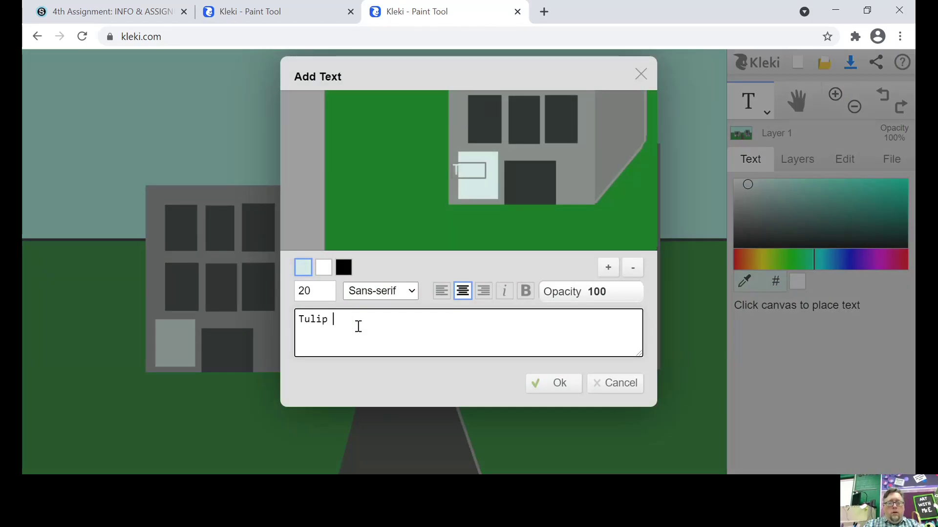
{"action": "type", "text": "Grove"}
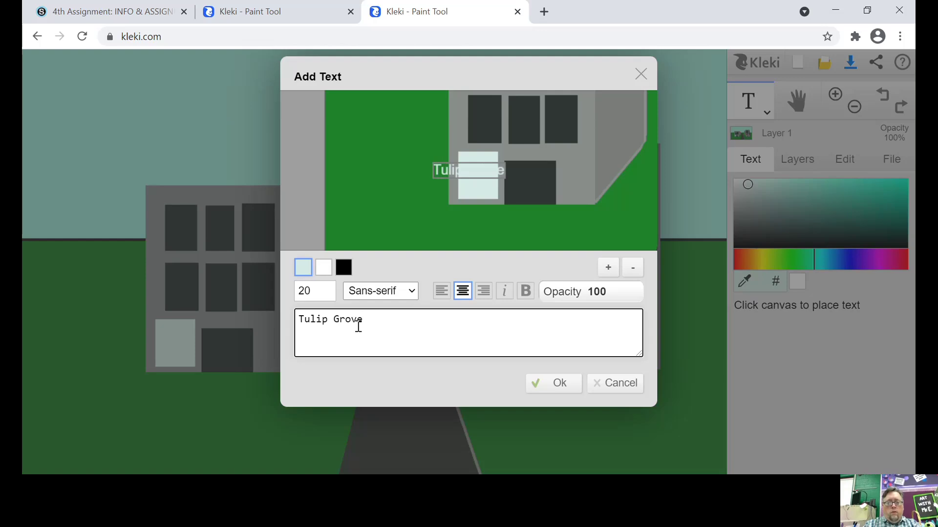
{"action": "type", "text": " Elementary"}
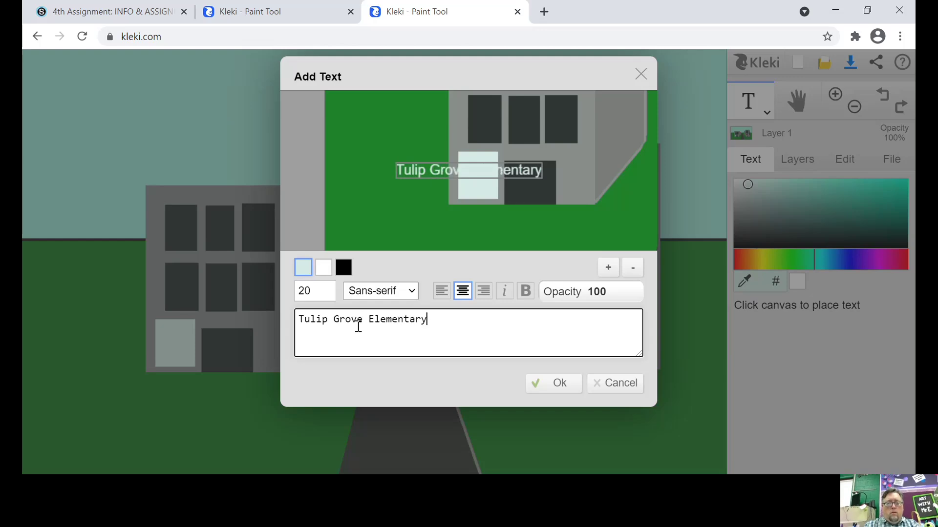
{"action": "left_click", "coordinate": [348, 270]}
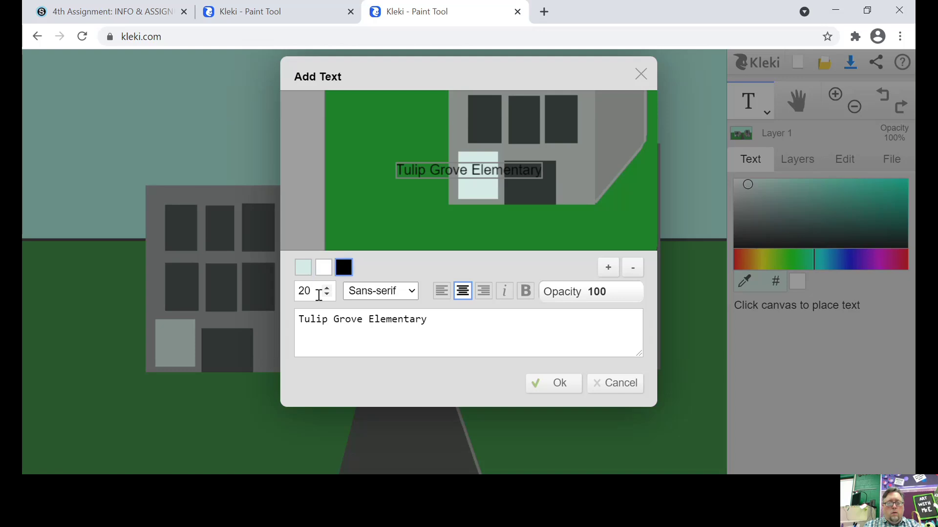
Reduce the school name's text size to 6 and place it along the sign's upper edge.
{"action": "left_click", "coordinate": [319, 295]}
{"action": "left_click", "coordinate": [327, 294]}
{"action": "left_click", "coordinate": [326, 294]}
{"action": "left_click", "coordinate": [327, 294]}
{"action": "left_click", "coordinate": [327, 294]}
{"action": "left_click", "coordinate": [326, 294]}
{"action": "left_click", "coordinate": [327, 294]}
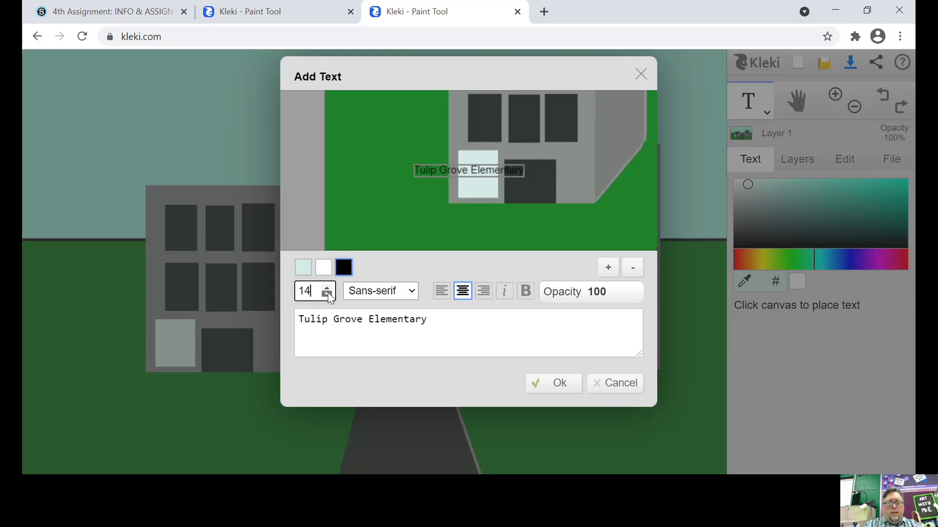
{"action": "left_click", "coordinate": [326, 294]}
{"action": "left_click", "coordinate": [327, 294]}
{"action": "left_click", "coordinate": [326, 294]}
{"action": "left_click", "coordinate": [326, 294]}
{"action": "left_click", "coordinate": [326, 294]}
{"action": "left_click", "coordinate": [326, 294]}
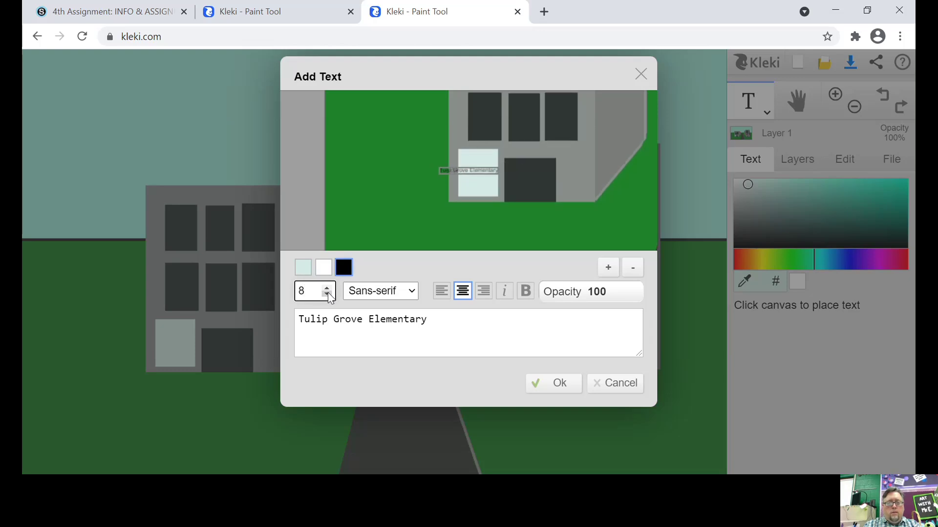
{"action": "left_click", "coordinate": [327, 294]}
{"action": "left_click", "coordinate": [327, 294]}
{"action": "left_click", "coordinate": [327, 294]}
{"action": "left_click", "coordinate": [327, 294]}
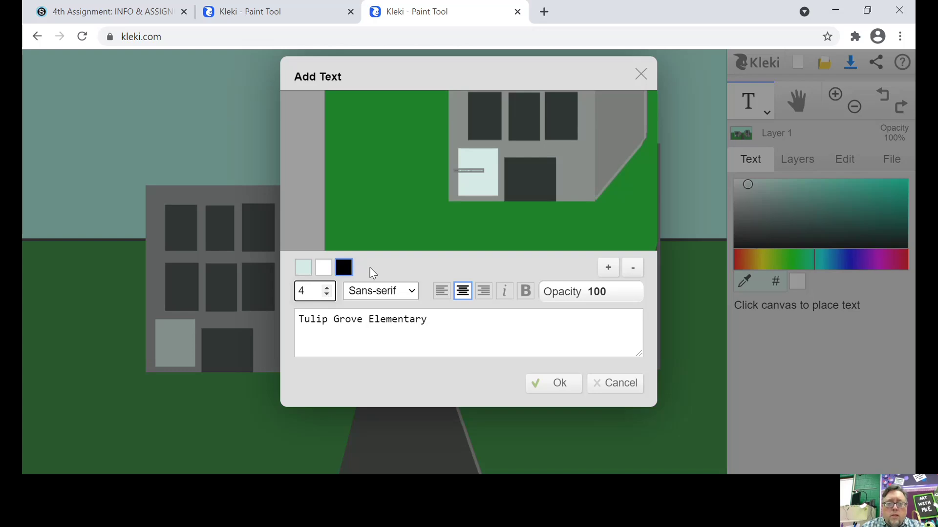
{"action": "left_click", "coordinate": [327, 288]}
{"action": "left_click", "coordinate": [327, 288]}
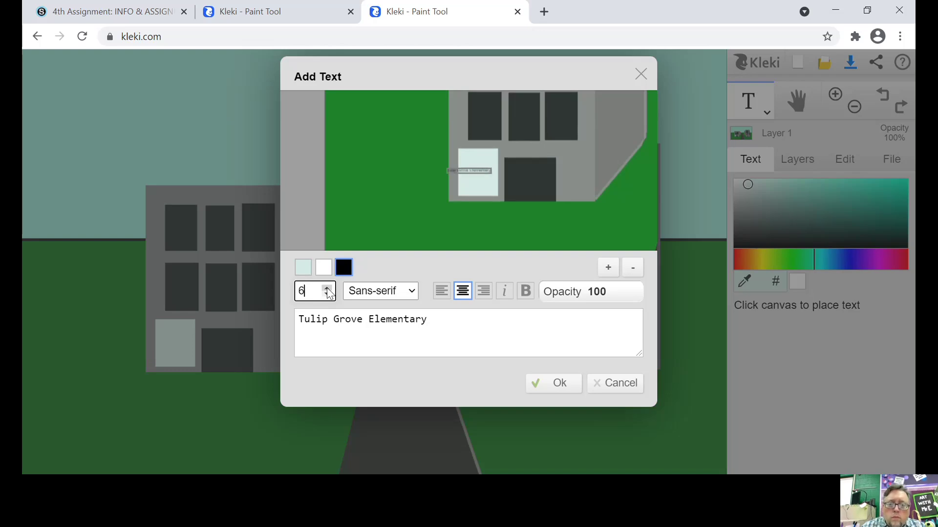
{"action": "left_click_drag", "start_coordinate": [471, 167], "coordinate": [462, 188]}
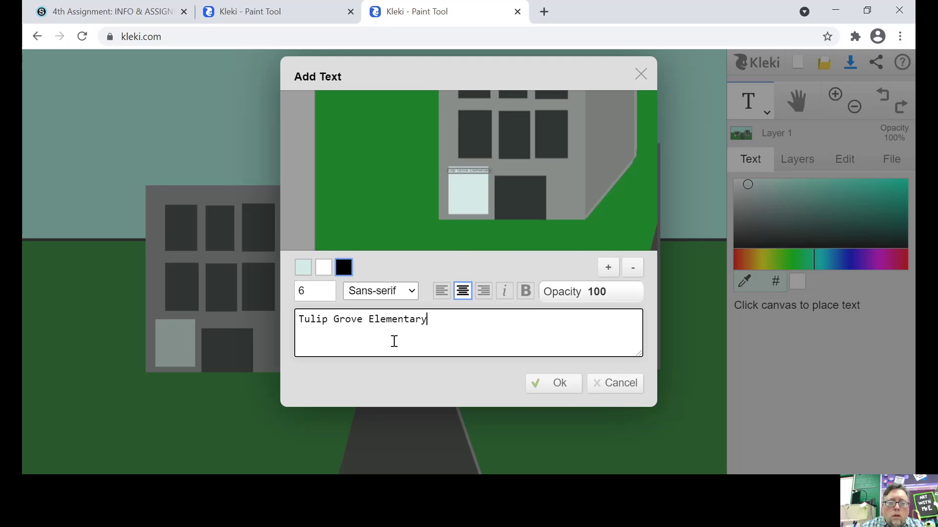
{"action": "left_click", "coordinate": [563, 385]}
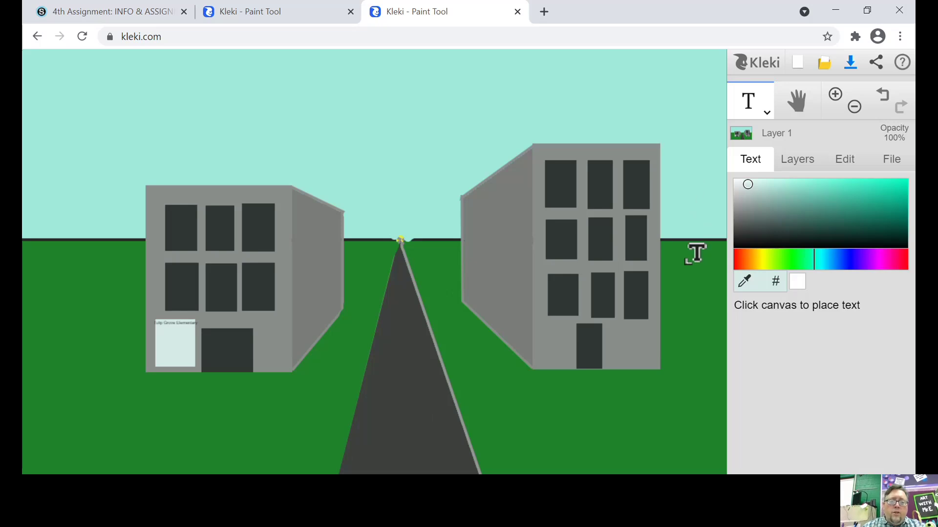
Create another text in the middle of the sign reading "WELCOME" in black.
{"action": "left_click", "coordinate": [767, 117]}
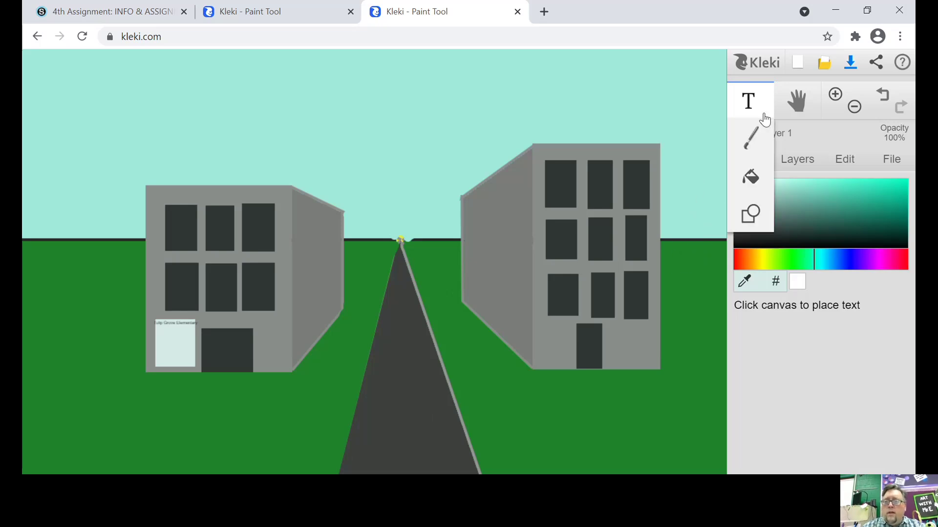
{"action": "left_click", "coordinate": [742, 108]}
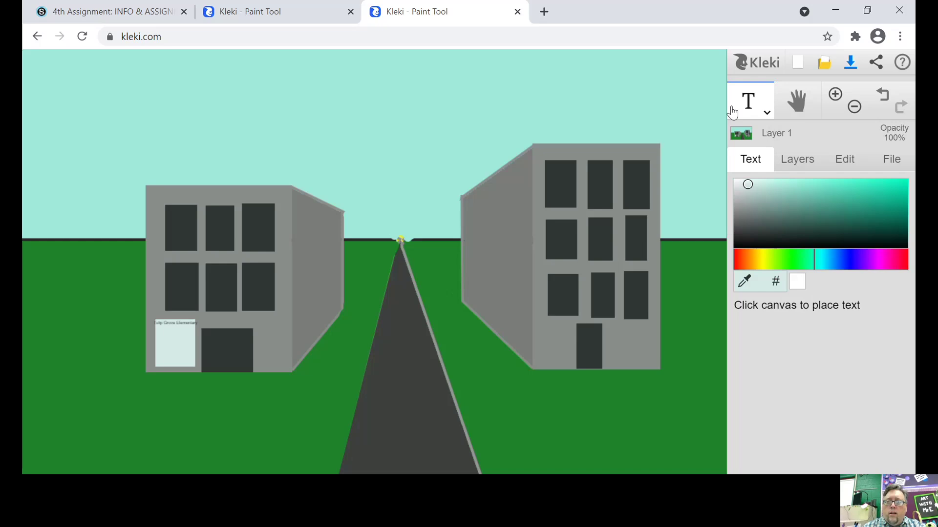
{"action": "left_click", "coordinate": [175, 348]}
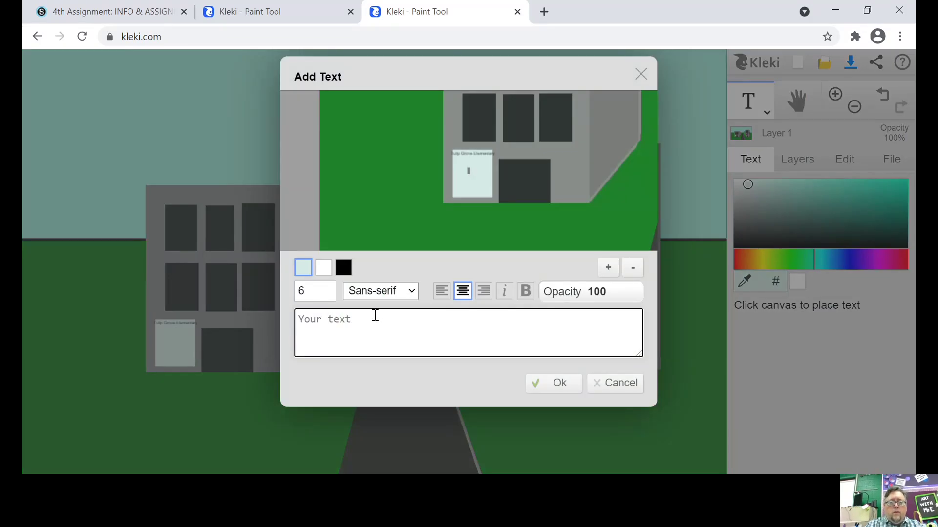
{"action": "type", "text": "WELCOME"}
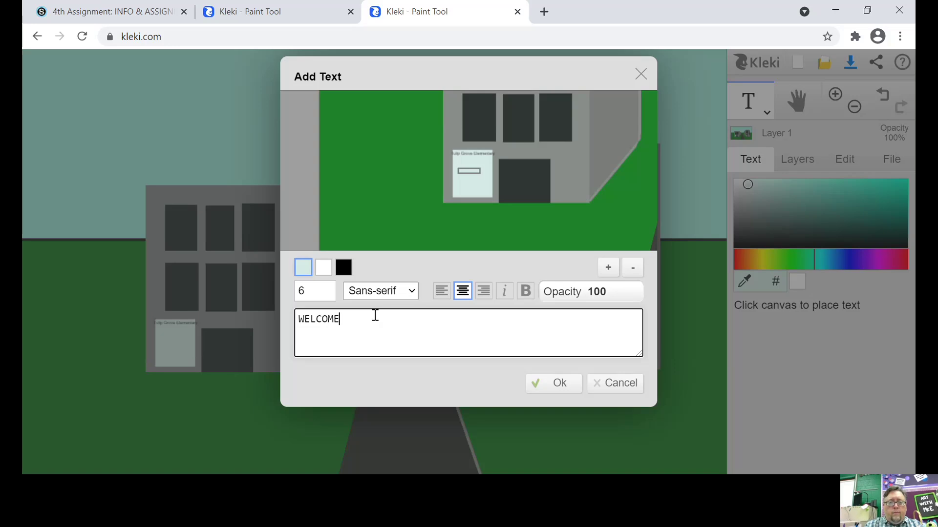
{"action": "left_click", "coordinate": [345, 271]}
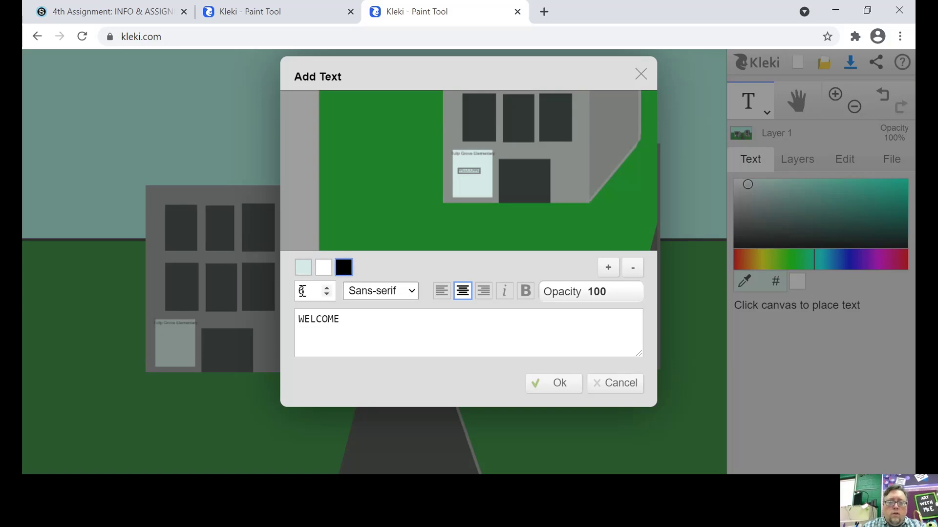
Set the "WELCOME" text to size 10 and bold, and place it centered just below the school name.
{"action": "left_click", "coordinate": [327, 288]}
{"action": "left_click", "coordinate": [327, 288]}
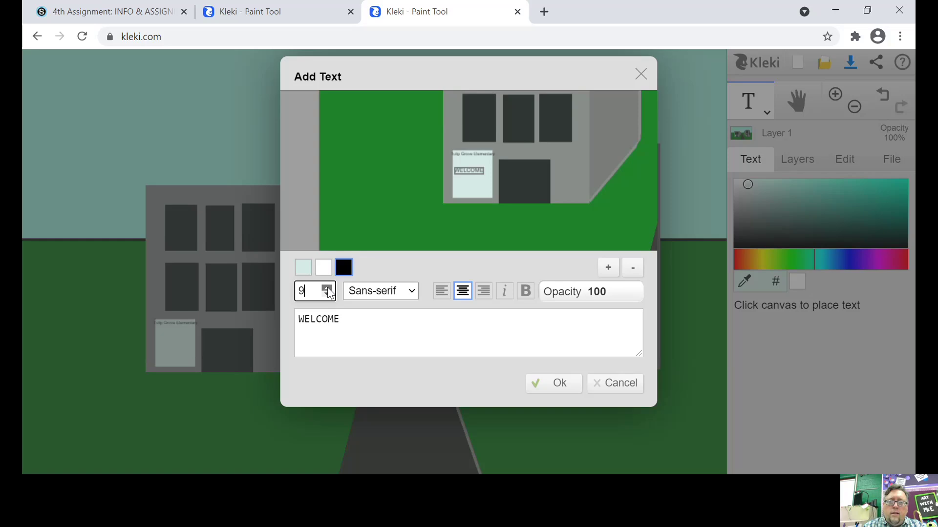
{"action": "left_click", "coordinate": [327, 288]}
{"action": "left_click", "coordinate": [327, 289]}
{"action": "left_click_drag", "start_coordinate": [529, 218], "coordinate": [523, 219]}
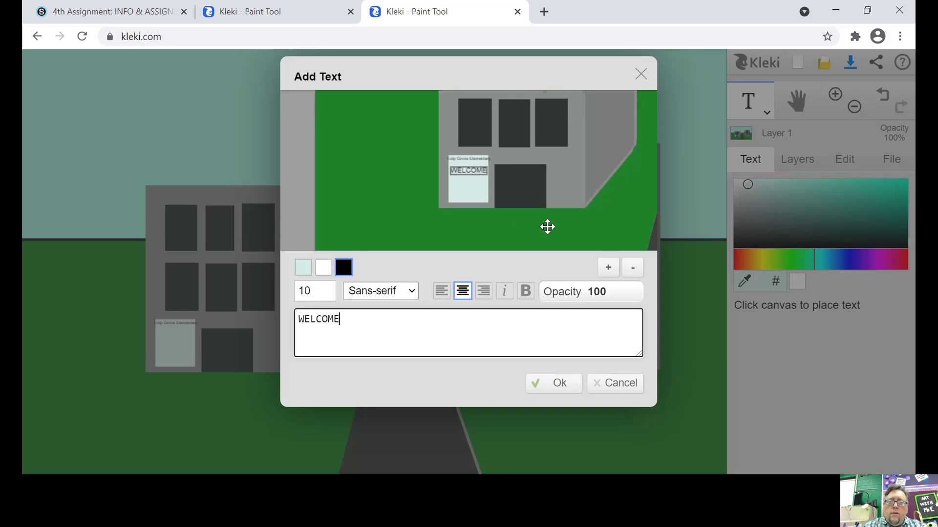
{"action": "left_click", "coordinate": [526, 295]}
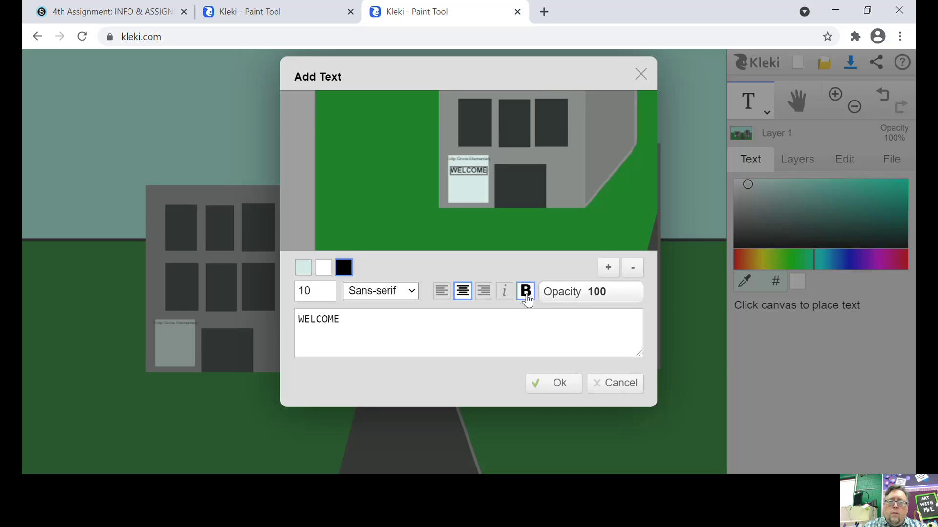
{"action": "left_click", "coordinate": [561, 385]}
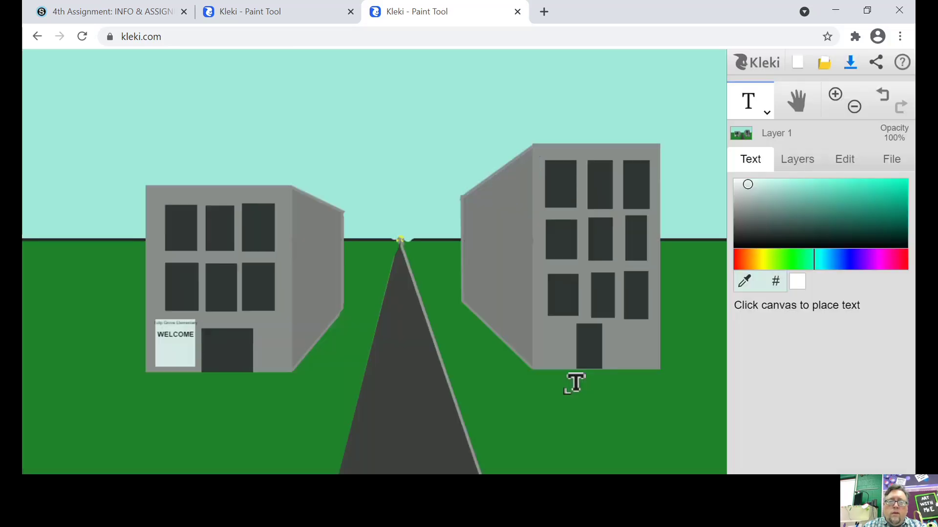
Paint medium green bushes at both front corners of the right building, using the textured brush tip at size 34.
{"action": "left_click", "coordinate": [784, 258]}
{"action": "left_click", "coordinate": [872, 214]}
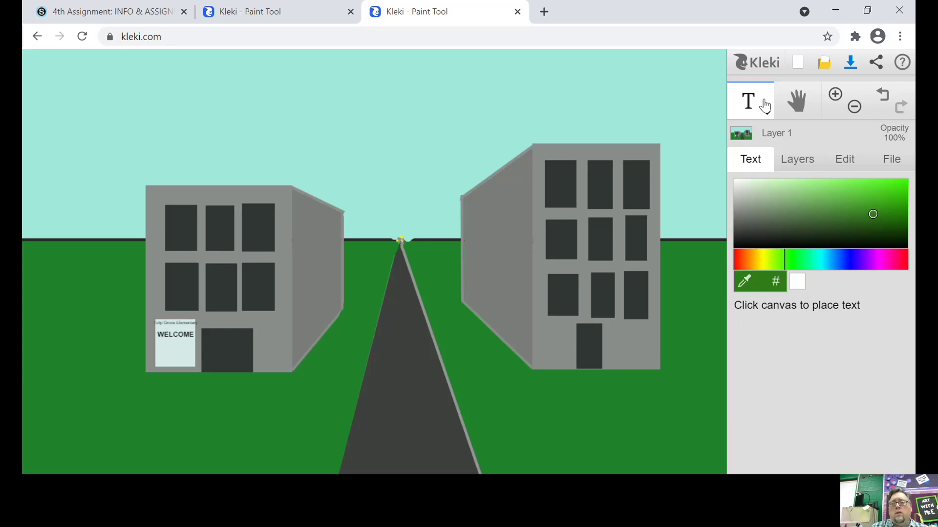
{"action": "left_click", "coordinate": [765, 106]}
{"action": "left_click", "coordinate": [749, 134]}
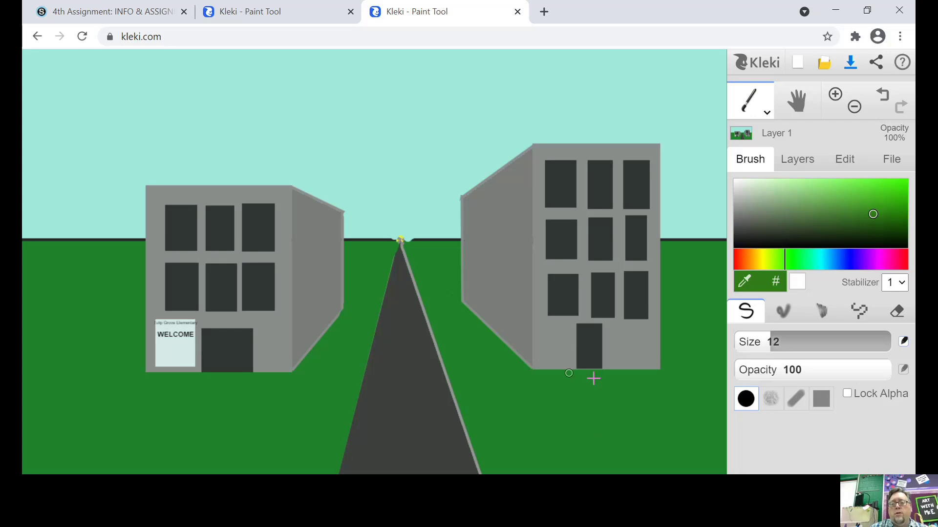
{"action": "left_click", "coordinate": [770, 398]}
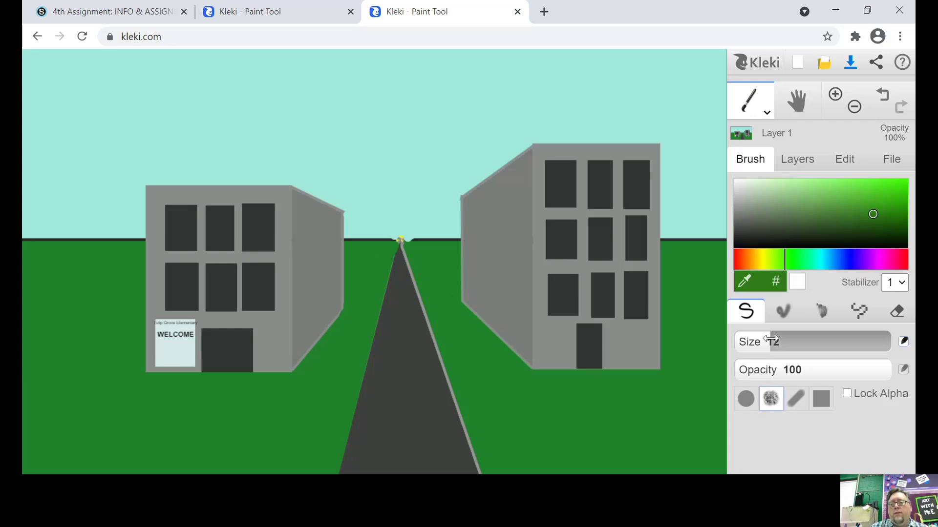
{"action": "left_click_drag", "start_coordinate": [770, 340], "coordinate": [797, 341]}
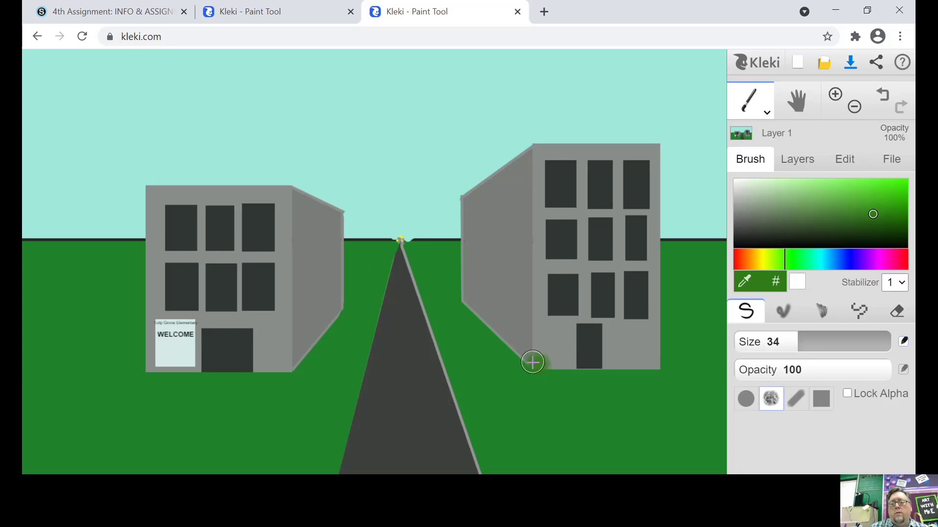
{"action": "mouse_move", "coordinate": [532, 361]}
{"action": "left_mouse_down"}
{"action": "mouse_move", "coordinate": [551, 368]}
{"action": "mouse_move", "coordinate": [543, 354]}
{"action": "mouse_move", "coordinate": [551, 360]}
{"action": "mouse_move", "coordinate": [527, 361]}
{"action": "left_mouse_up"}
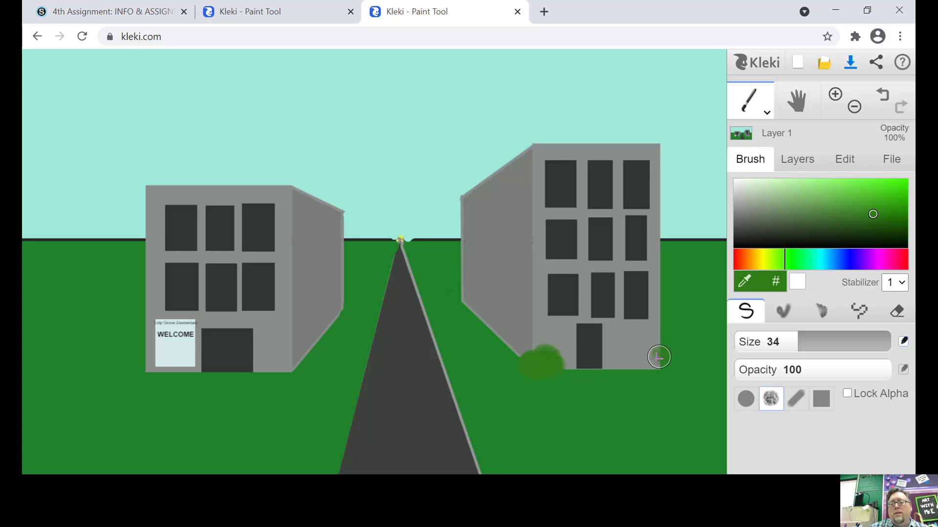
{"action": "mouse_move", "coordinate": [658, 357]}
{"action": "left_mouse_down"}
{"action": "mouse_move", "coordinate": [649, 356]}
{"action": "mouse_move", "coordinate": [665, 368]}
{"action": "mouse_move", "coordinate": [647, 371]}
{"action": "left_mouse_up"}
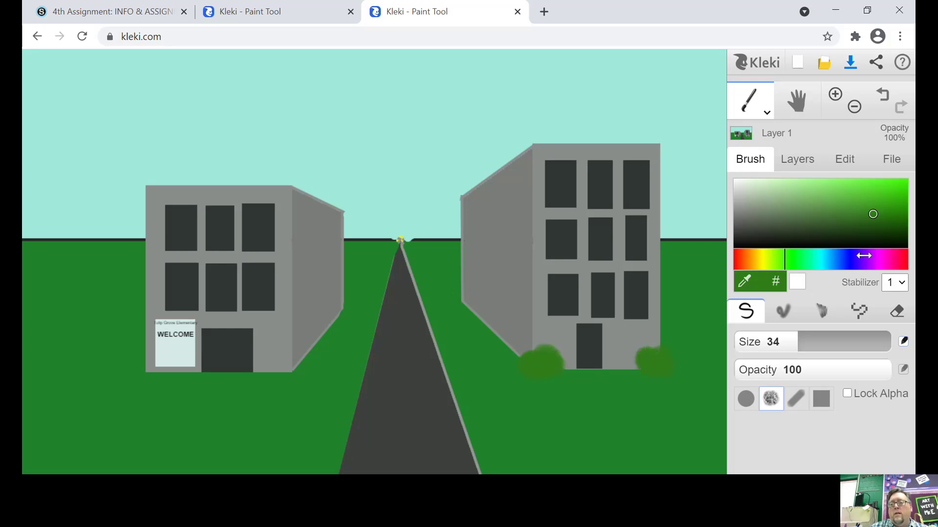
Paint over and enlarge the right building's two front bushes in a slightly darker green.
{"action": "left_click", "coordinate": [852, 220]}
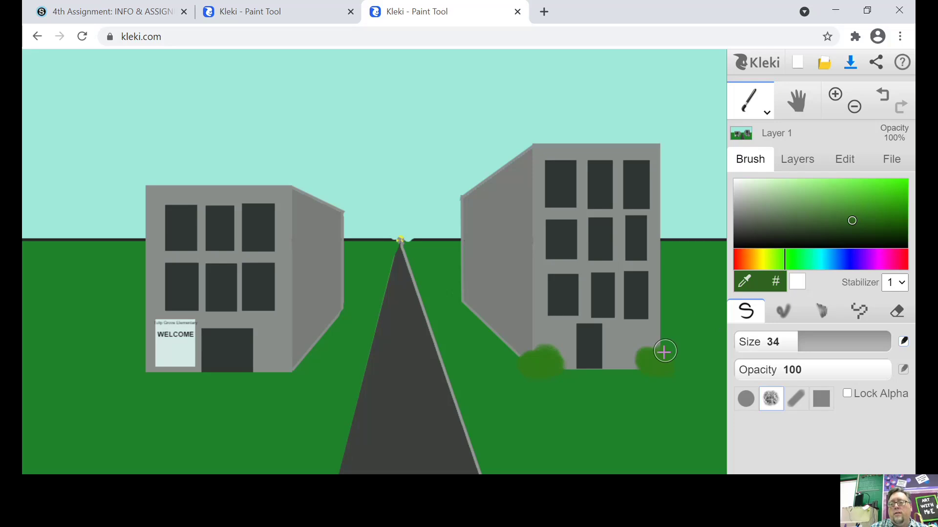
{"action": "mouse_move", "coordinate": [648, 358]}
{"action": "left_mouse_down"}
{"action": "mouse_move", "coordinate": [634, 366]}
{"action": "mouse_move", "coordinate": [666, 359]}
{"action": "mouse_move", "coordinate": [661, 371]}
{"action": "left_mouse_up"}
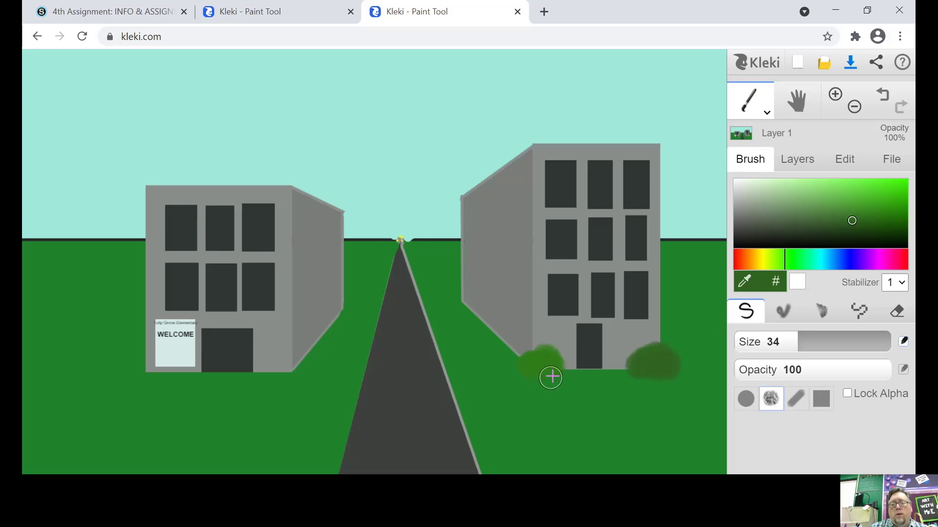
{"action": "mouse_move", "coordinate": [553, 367]}
{"action": "left_mouse_down"}
{"action": "mouse_move", "coordinate": [526, 375]}
{"action": "mouse_move", "coordinate": [551, 368]}
{"action": "mouse_move", "coordinate": [544, 359]}
{"action": "mouse_move", "coordinate": [522, 373]}
{"action": "mouse_move", "coordinate": [542, 360]}
{"action": "left_mouse_up"}
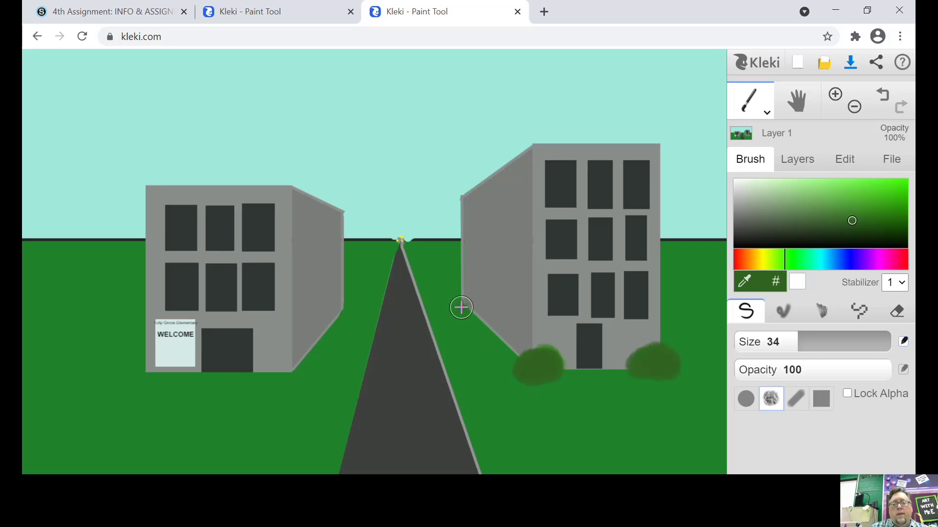
Paint dark green bushes at the right building's far rear corner and at both front corners of the left building.
{"action": "left_click_drag", "start_coordinate": [459, 302], "coordinate": [458, 300]}
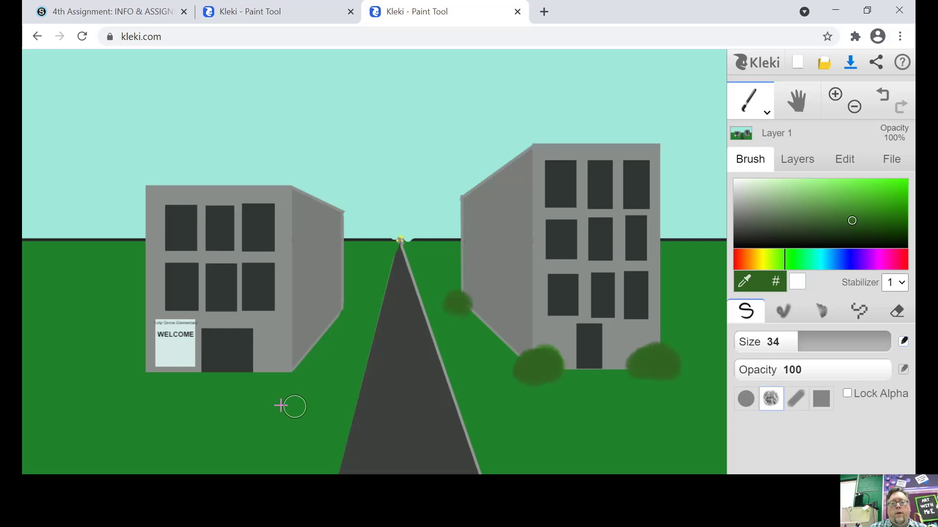
{"action": "mouse_move", "coordinate": [282, 381]}
{"action": "left_mouse_down"}
{"action": "mouse_move", "coordinate": [289, 361]}
{"action": "mouse_move", "coordinate": [272, 371]}
{"action": "mouse_move", "coordinate": [294, 365]}
{"action": "left_mouse_up"}
{"action": "left_click_drag", "start_coordinate": [155, 369], "coordinate": [140, 377]}
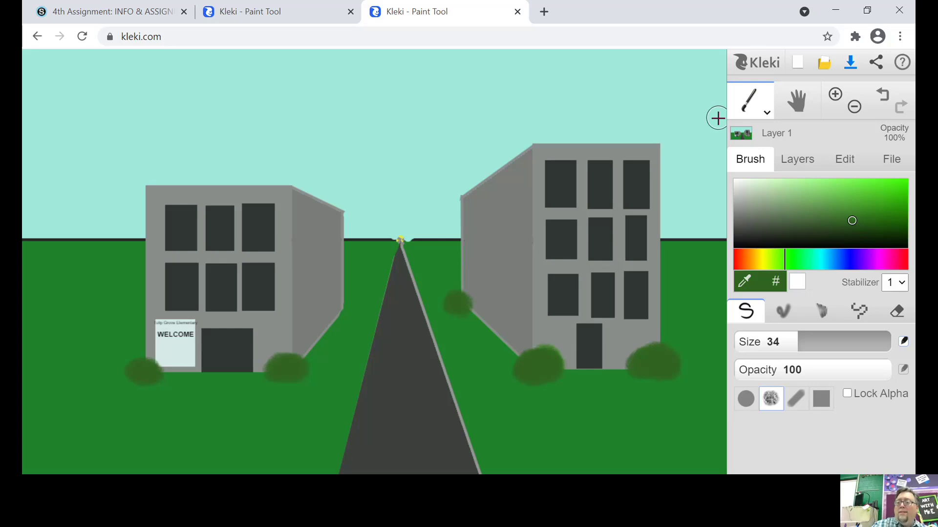
Paint a white cloud in the sky above the left building with the textured brush tip at size 34.
{"action": "left_click", "coordinate": [735, 183]}
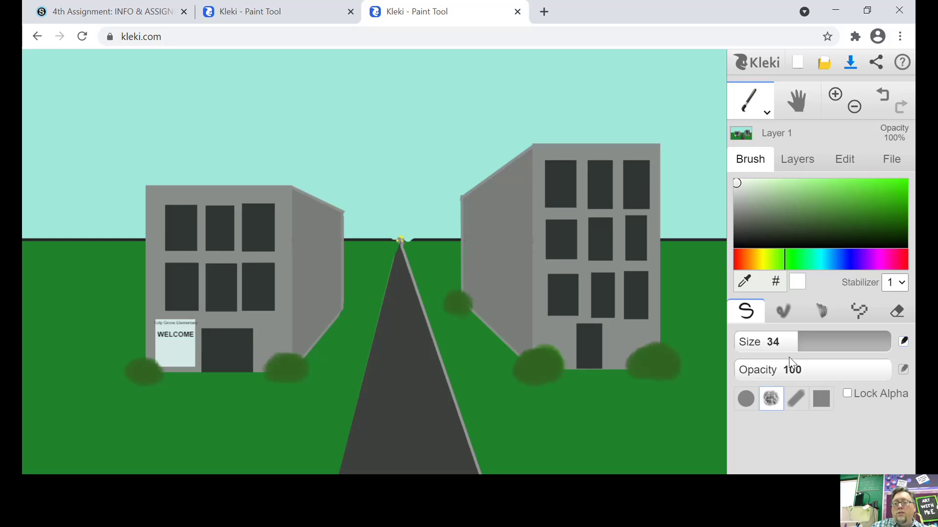
{"action": "mouse_move", "coordinate": [176, 73]}
{"action": "left_mouse_down"}
{"action": "mouse_move", "coordinate": [86, 103]}
{"action": "mouse_move", "coordinate": [49, 95]}
{"action": "left_mouse_up"}
{"action": "mouse_move", "coordinate": [148, 100]}
{"action": "left_mouse_down"}
{"action": "mouse_move", "coordinate": [142, 121]}
{"action": "mouse_move", "coordinate": [131, 124]}
{"action": "mouse_move", "coordinate": [193, 121]}
{"action": "mouse_move", "coordinate": [195, 103]}
{"action": "mouse_move", "coordinate": [173, 106]}
{"action": "mouse_move", "coordinate": [207, 98]}
{"action": "mouse_move", "coordinate": [162, 95]}
{"action": "mouse_move", "coordinate": [181, 85]}
{"action": "mouse_move", "coordinate": [172, 106]}
{"action": "mouse_move", "coordinate": [113, 111]}
{"action": "mouse_move", "coordinate": [73, 107]}
{"action": "left_mouse_up"}
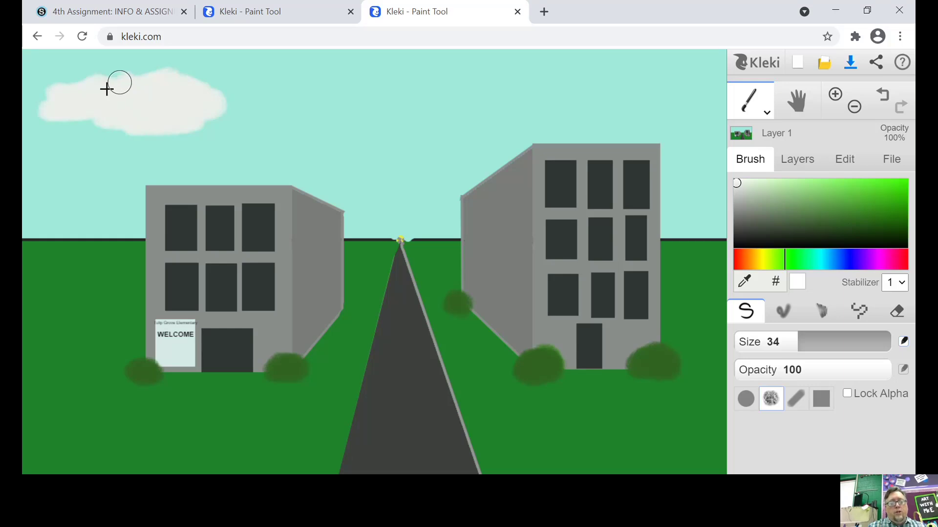
{"action": "left_click_drag", "start_coordinate": [215, 109], "coordinate": [254, 116]}
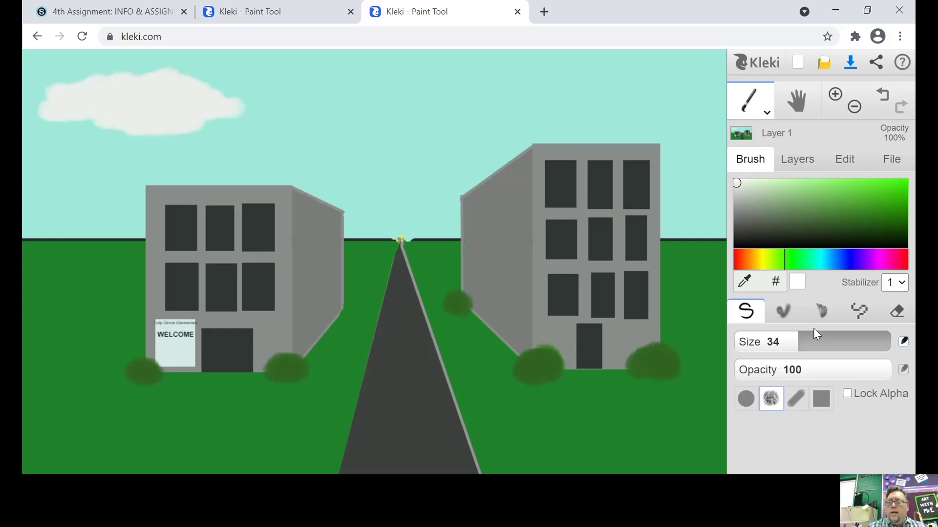
Soften and widen the left cloud with the white blending brush at size 58, and paint a second cloud above the right building.
{"action": "left_click", "coordinate": [782, 311]}
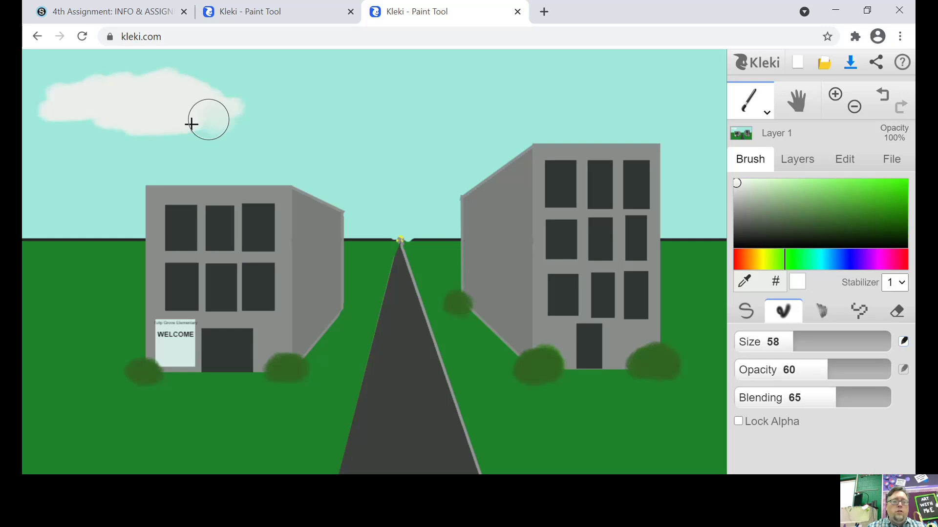
{"action": "mouse_move", "coordinate": [190, 124]}
{"action": "left_mouse_down"}
{"action": "mouse_move", "coordinate": [257, 110]}
{"action": "mouse_move", "coordinate": [197, 108]}
{"action": "mouse_move", "coordinate": [199, 98]}
{"action": "mouse_move", "coordinate": [156, 131]}
{"action": "mouse_move", "coordinate": [168, 129]}
{"action": "mouse_move", "coordinate": [62, 120]}
{"action": "mouse_move", "coordinate": [50, 115]}
{"action": "mouse_move", "coordinate": [78, 105]}
{"action": "mouse_move", "coordinate": [29, 97]}
{"action": "mouse_move", "coordinate": [64, 96]}
{"action": "mouse_move", "coordinate": [32, 111]}
{"action": "mouse_move", "coordinate": [115, 79]}
{"action": "left_mouse_up"}
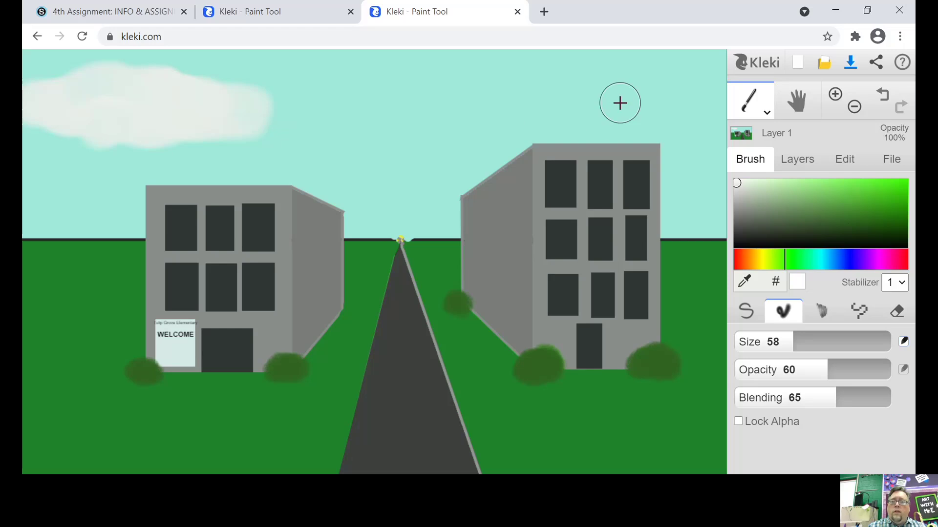
{"action": "mouse_move", "coordinate": [620, 102]}
{"action": "left_mouse_down"}
{"action": "mouse_move", "coordinate": [558, 104]}
{"action": "mouse_move", "coordinate": [500, 84]}
{"action": "mouse_move", "coordinate": [536, 96]}
{"action": "mouse_move", "coordinate": [592, 89]}
{"action": "mouse_move", "coordinate": [549, 88]}
{"action": "mouse_move", "coordinate": [479, 109]}
{"action": "mouse_move", "coordinate": [611, 113]}
{"action": "mouse_move", "coordinate": [666, 102]}
{"action": "mouse_move", "coordinate": [519, 86]}
{"action": "mouse_move", "coordinate": [432, 99]}
{"action": "mouse_move", "coordinate": [487, 107]}
{"action": "mouse_move", "coordinate": [531, 99]}
{"action": "mouse_move", "coordinate": [520, 82]}
{"action": "mouse_move", "coordinate": [561, 81]}
{"action": "left_mouse_up"}
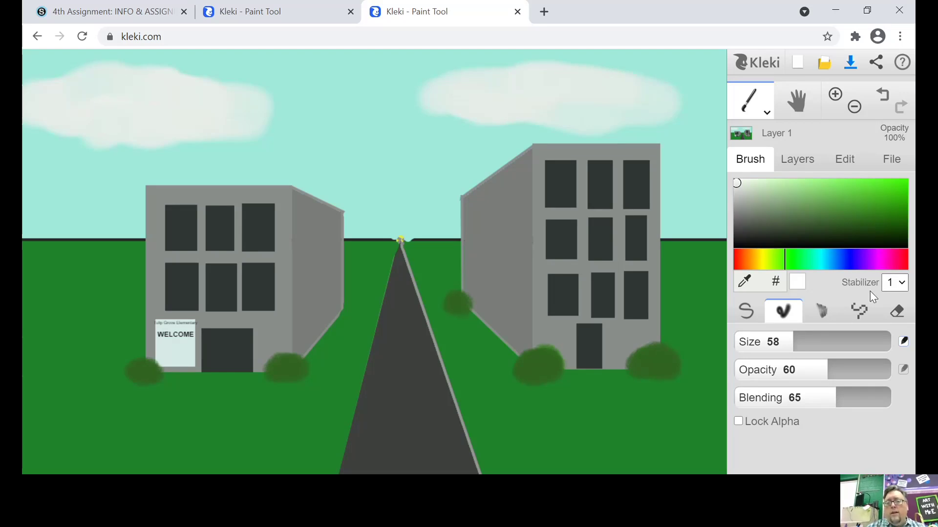
Draw light grey 4-width perspective lines from the left building's side wall to the vanishing point, with vertical window edges between them.
{"action": "left_click", "coordinate": [765, 106]}
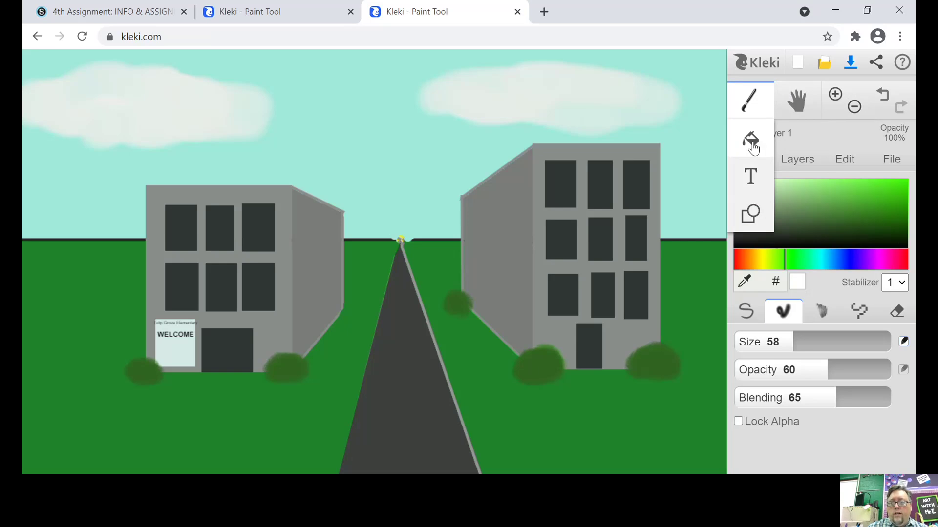
{"action": "left_click", "coordinate": [751, 213]}
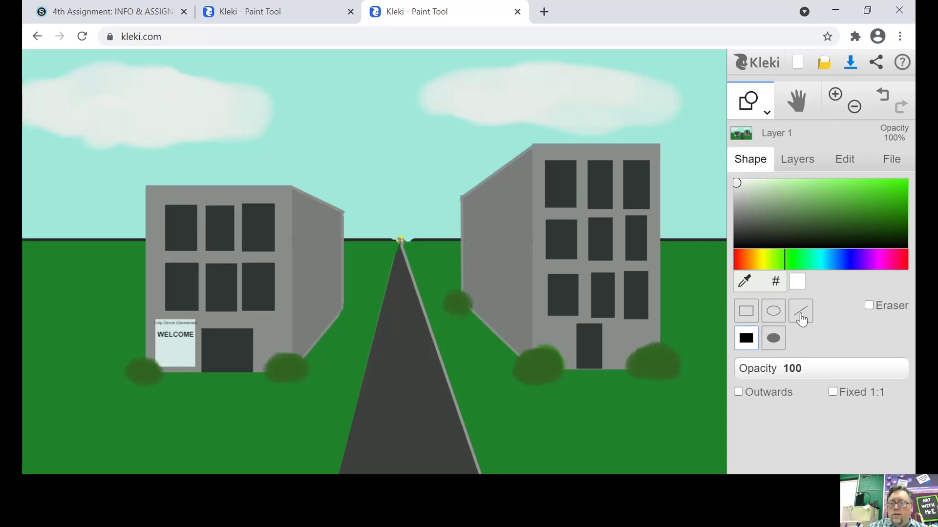
{"action": "left_click", "coordinate": [801, 318]}
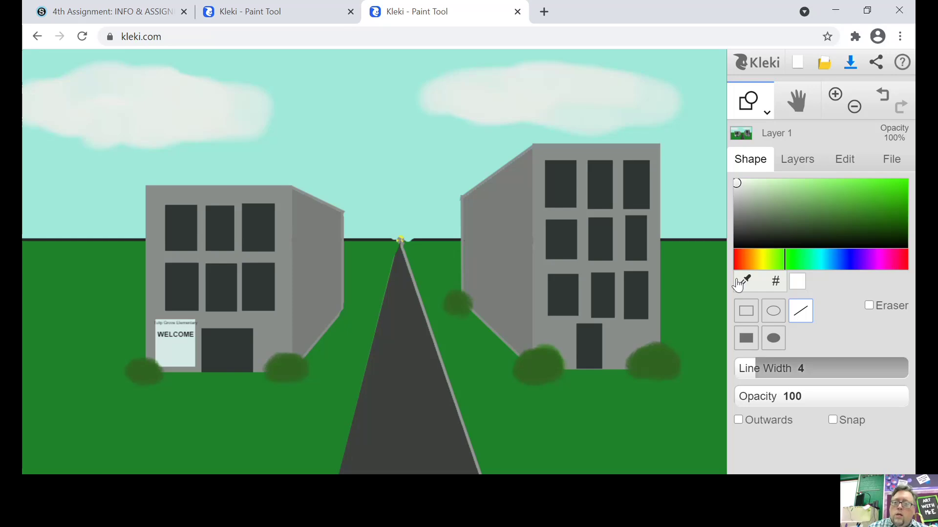
{"action": "left_click", "coordinate": [737, 200]}
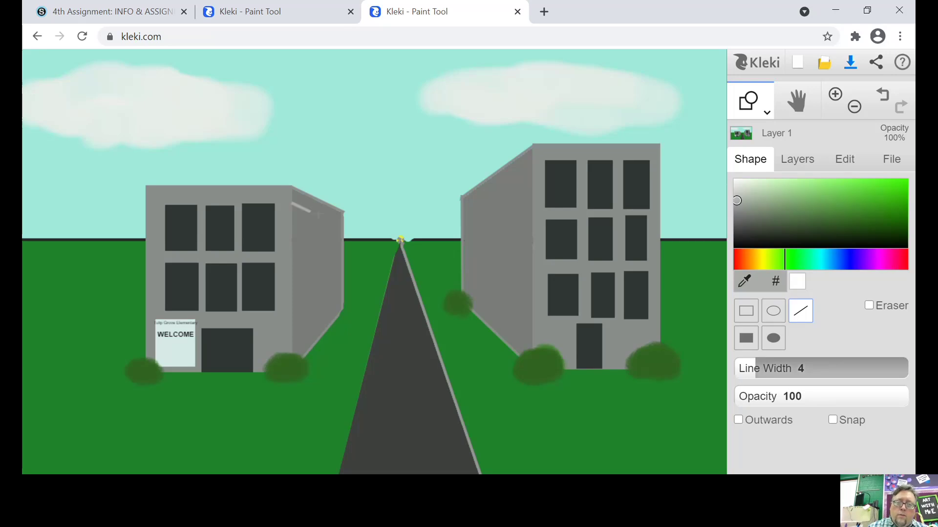
{"action": "left_click_drag", "start_coordinate": [293, 203], "coordinate": [402, 240]}
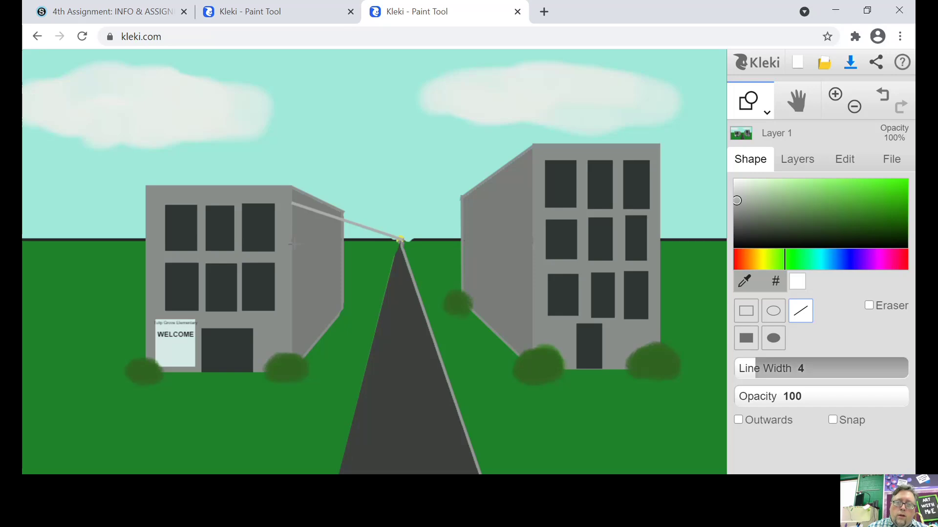
{"action": "left_click_drag", "start_coordinate": [361, 241], "coordinate": [386, 240]}
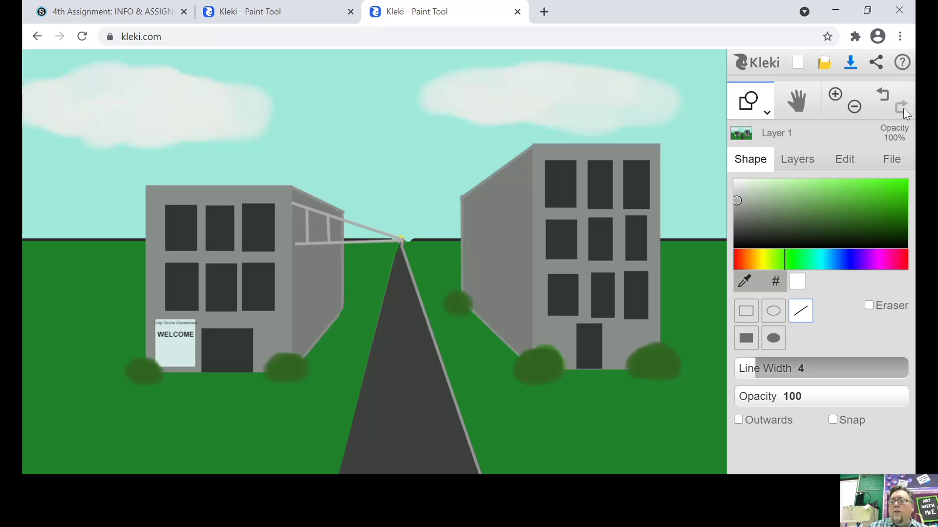
Undo all the perspective window lines drawn on the left building's side wall.
{"action": "left_click", "coordinate": [886, 97]}
{"action": "left_click", "coordinate": [885, 97]}
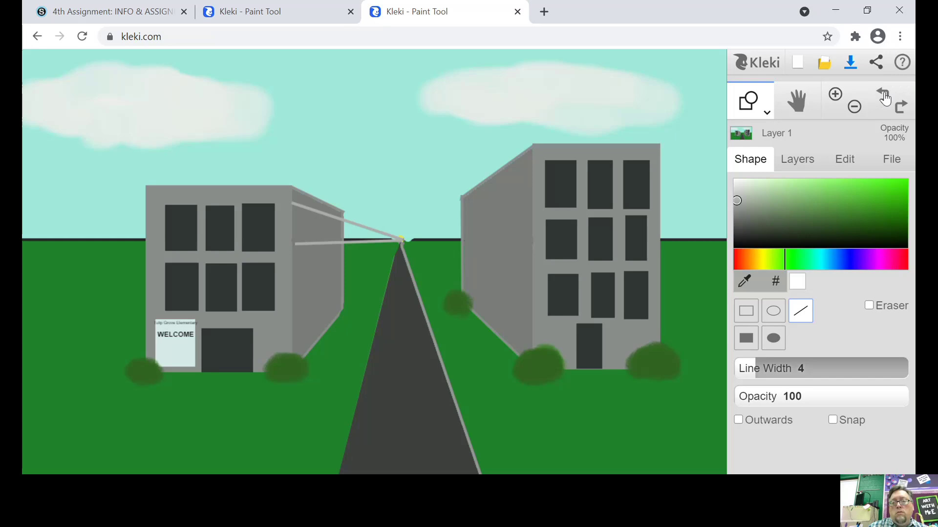
{"action": "left_click", "coordinate": [885, 97]}
{"action": "left_click", "coordinate": [885, 97]}
{"action": "left_click", "coordinate": [886, 97]}
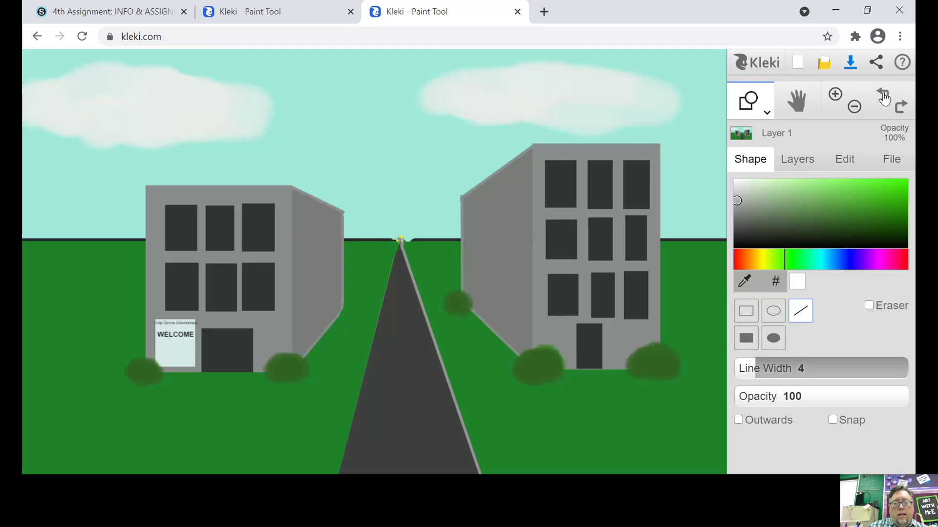